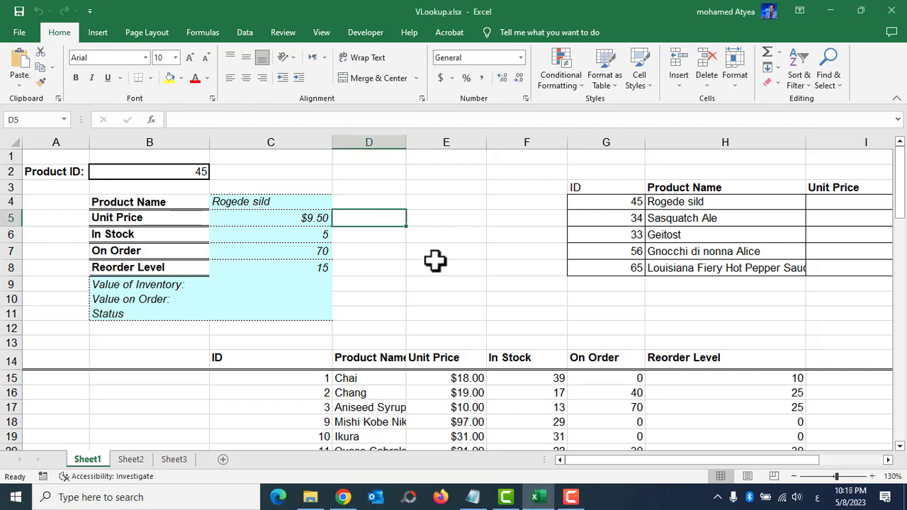
# Protect Sheet1 from its tab's Protect Sheet option, entering and confirming a sheet password.
pyautogui.rightClick(87, 458)
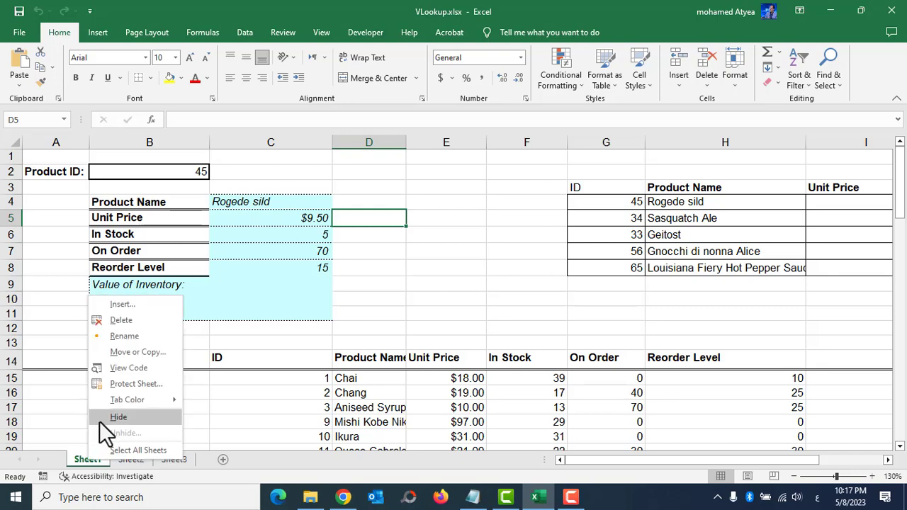
pyautogui.click(124, 386)
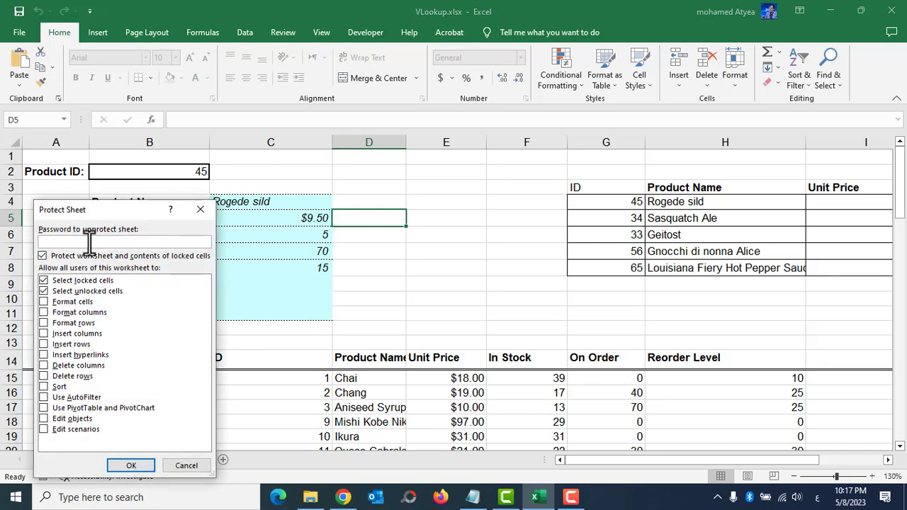
pyautogui.write('123456')
pyautogui.click(131, 465)
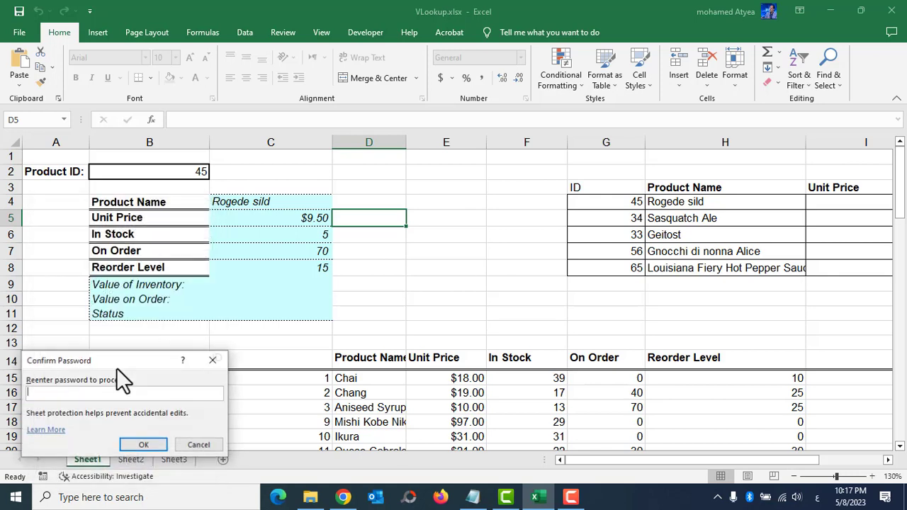
pyautogui.write('123')
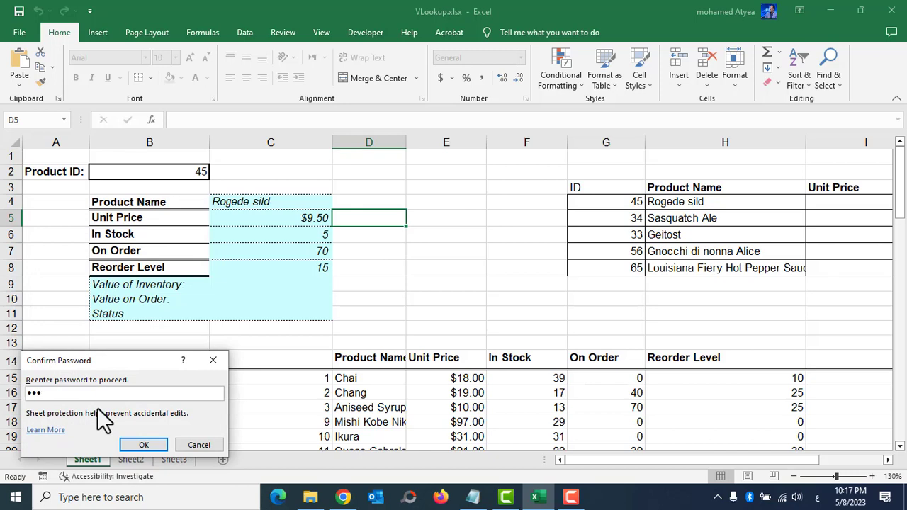
pyautogui.write('456')
pyautogui.click(142, 445)
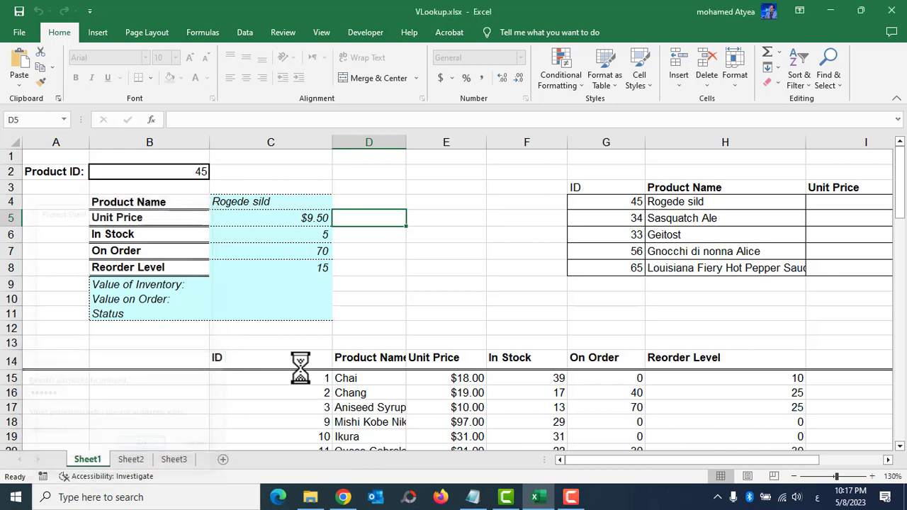
pyautogui.doubleClick(380, 248)
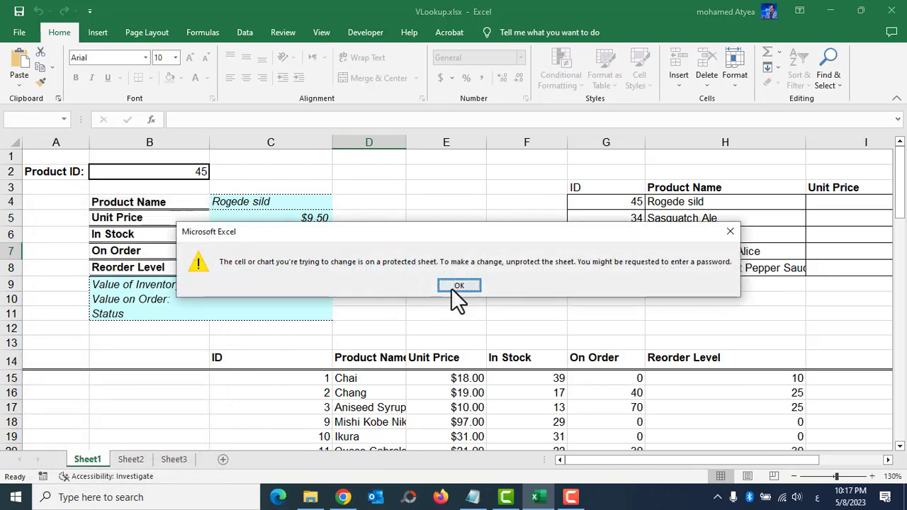
pyautogui.click(453, 287)
pyautogui.click(522, 220)
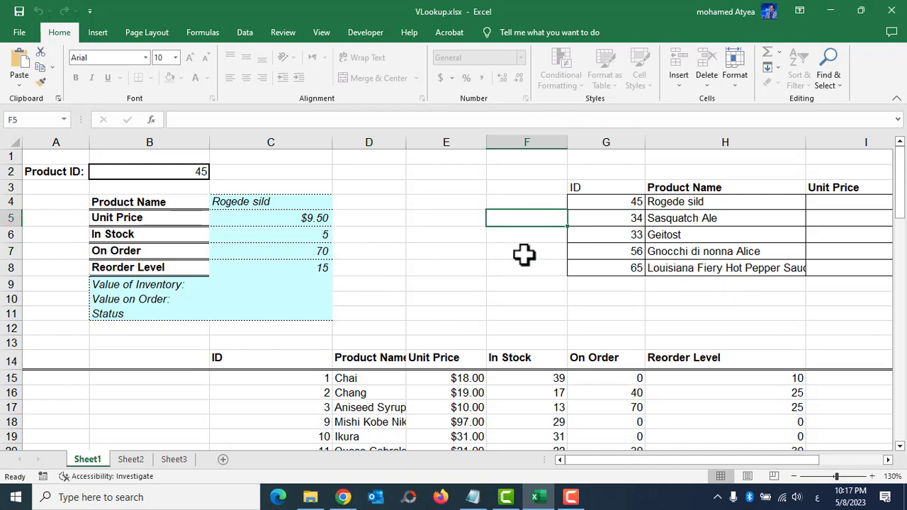
pyautogui.press('Delete')
pyautogui.click(458, 287)
pyautogui.doubleClick(318, 284)
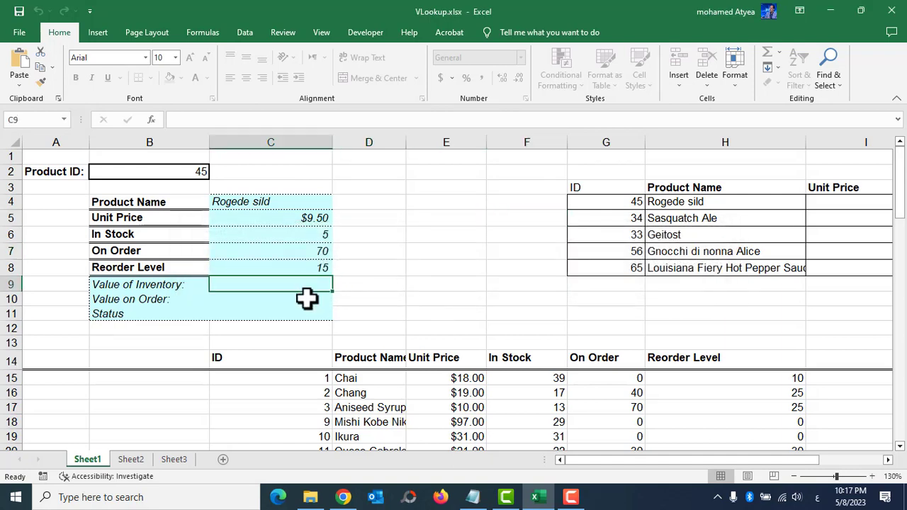
pyautogui.click(461, 284)
# Try Unprotect Sheet on Sheet1 with a password, which Excel rejects as incorrect.
pyautogui.rightClick(88, 461)
pyautogui.click(147, 386)
pyautogui.write('123')
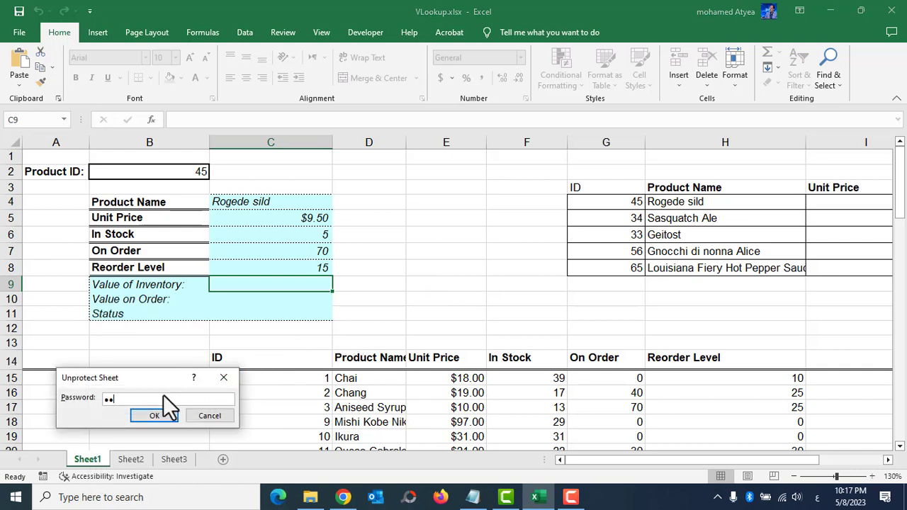
pyautogui.write('456')
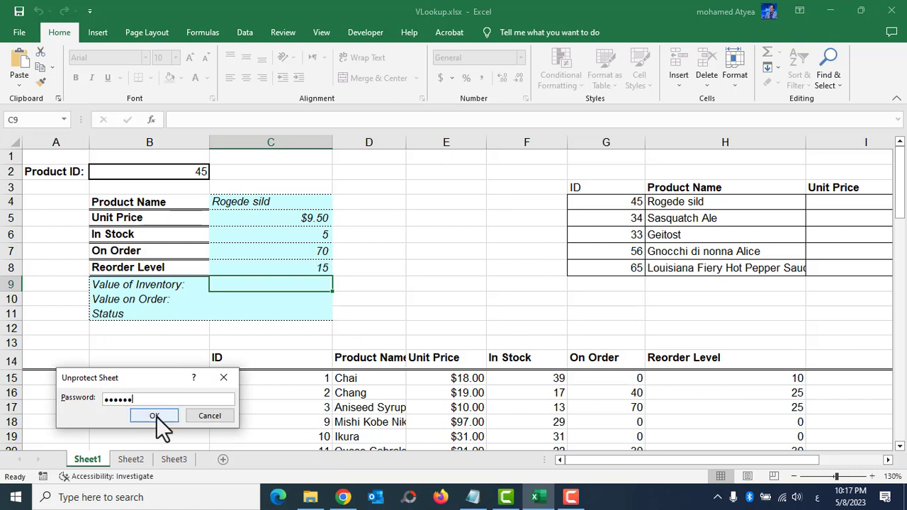
pyautogui.click(151, 414)
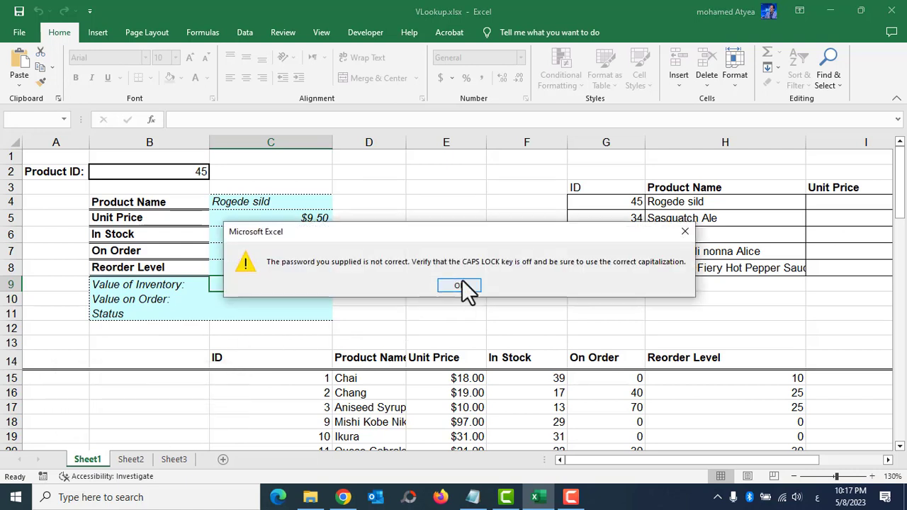
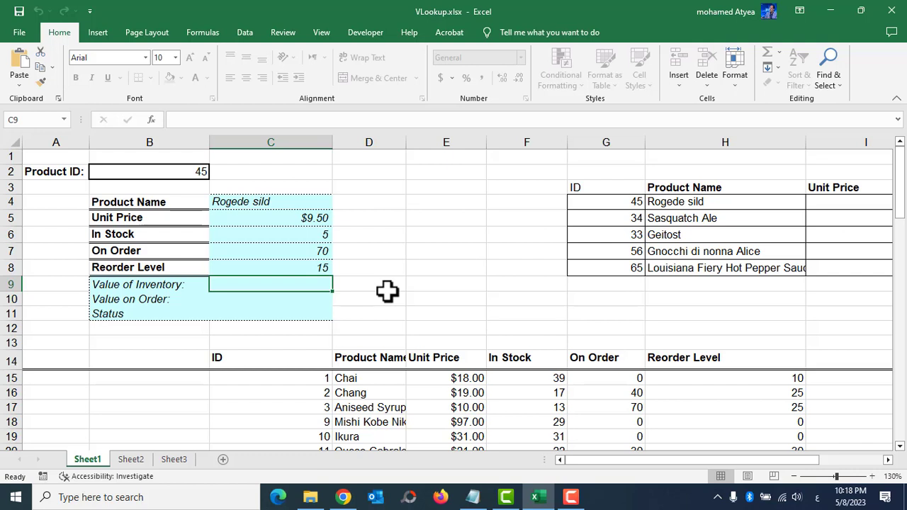
# Save the workbook to the Desktop as VLookup2.xlsx and close Excel.
pyautogui.click(19, 32)
pyautogui.click(42, 211)
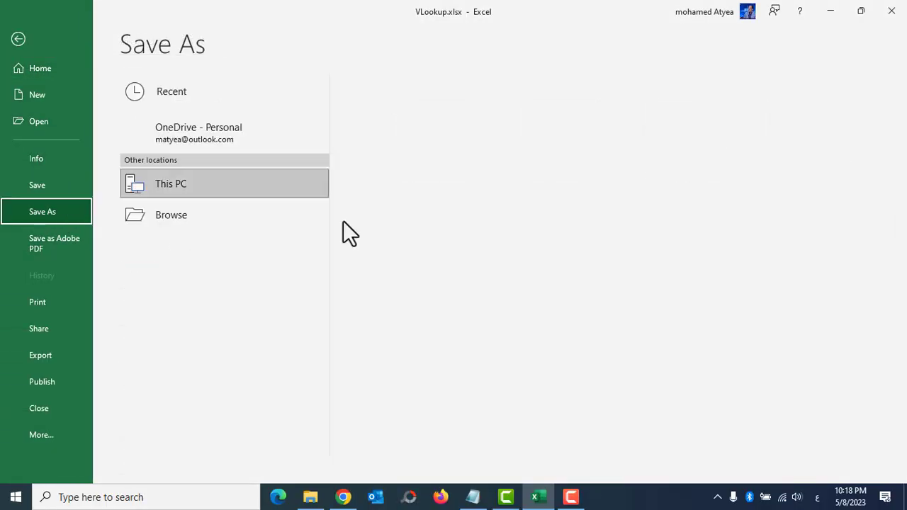
pyautogui.click(426, 155)
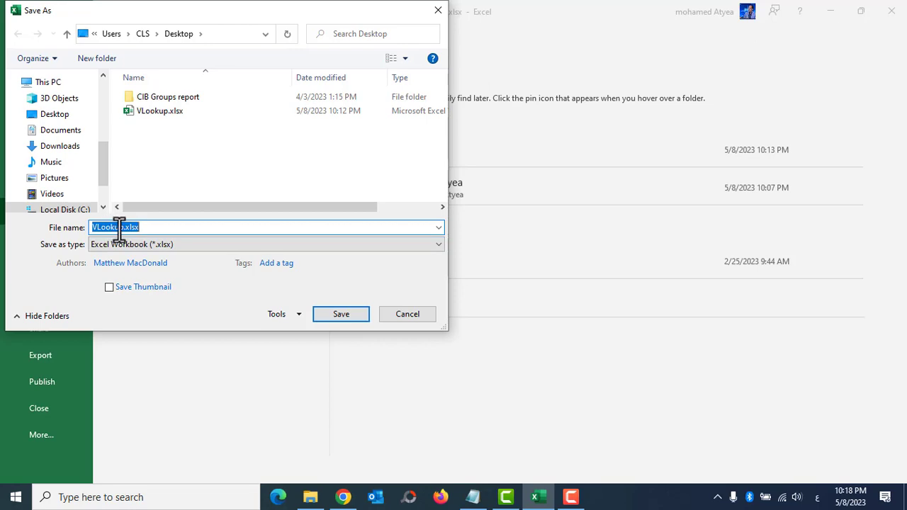
pyautogui.click(121, 227)
pyautogui.write('2')
pyautogui.click(333, 314)
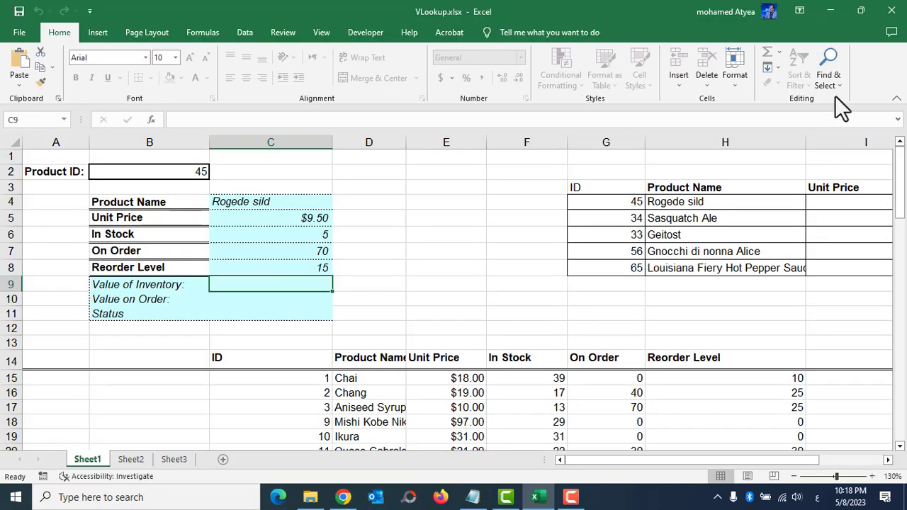
pyautogui.click(900, 10)
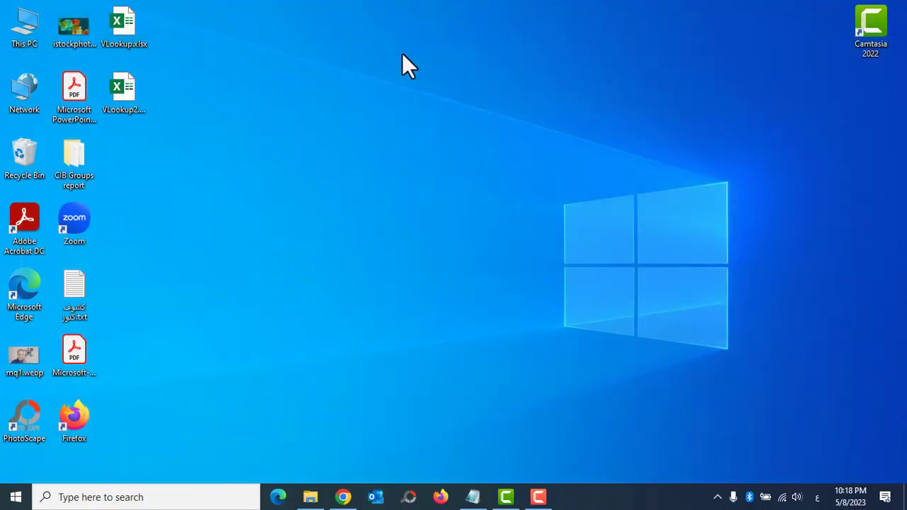
# Rename VLookup2.xlsx to VLookup2.ZIP, accepting the extension-change warning.
pyautogui.click(135, 25)
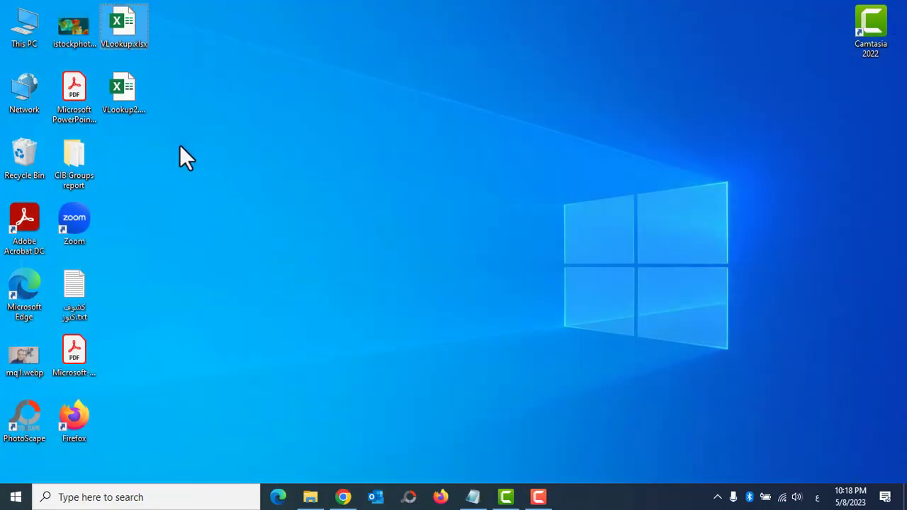
pyautogui.click(124, 106)
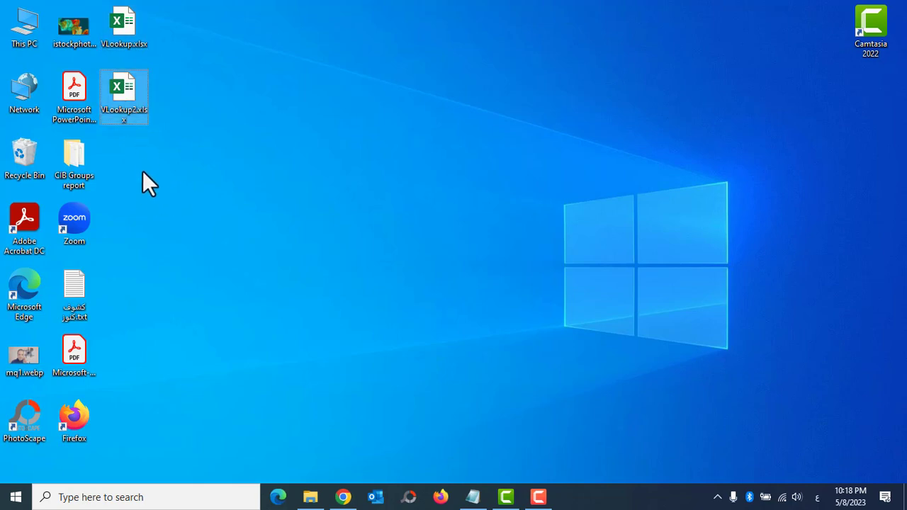
pyautogui.click(137, 119)
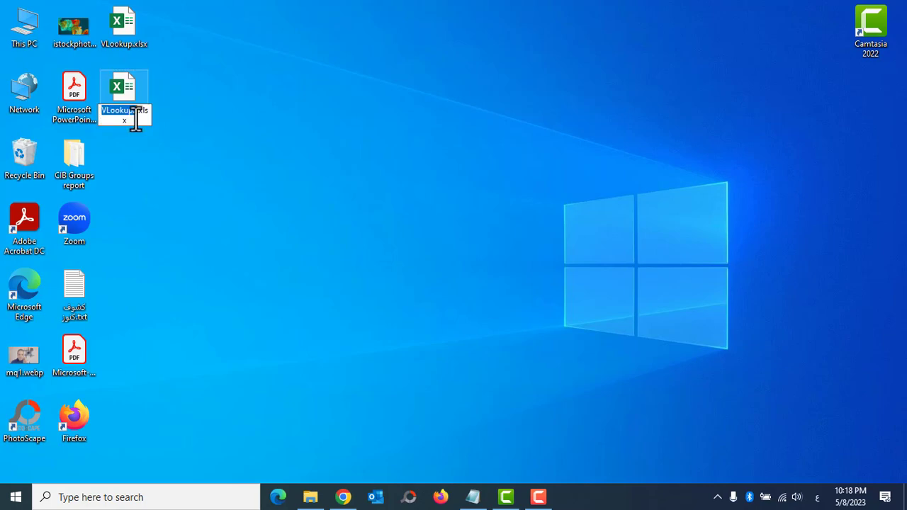
pyautogui.click(136, 119)
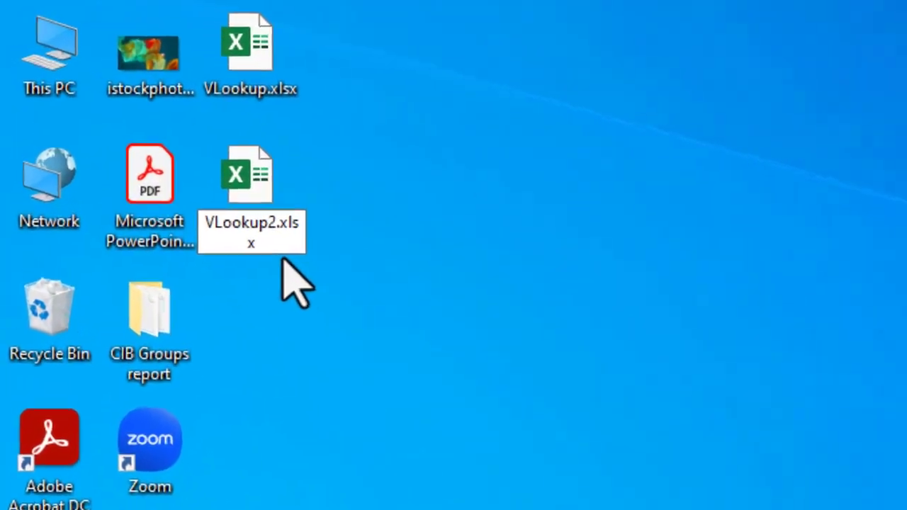
pyautogui.press('BackSpace')
pyautogui.press('BackSpace')
pyautogui.press('BackSpace')
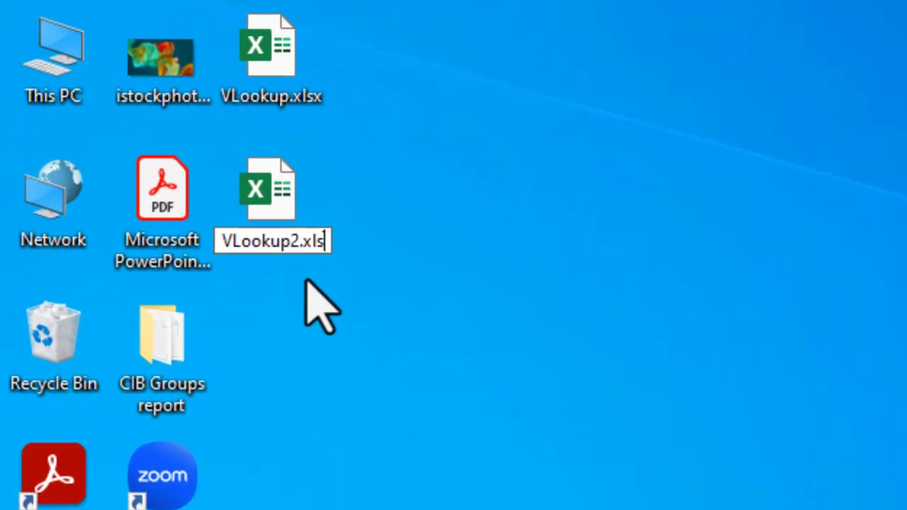
pyautogui.press('BackSpace')
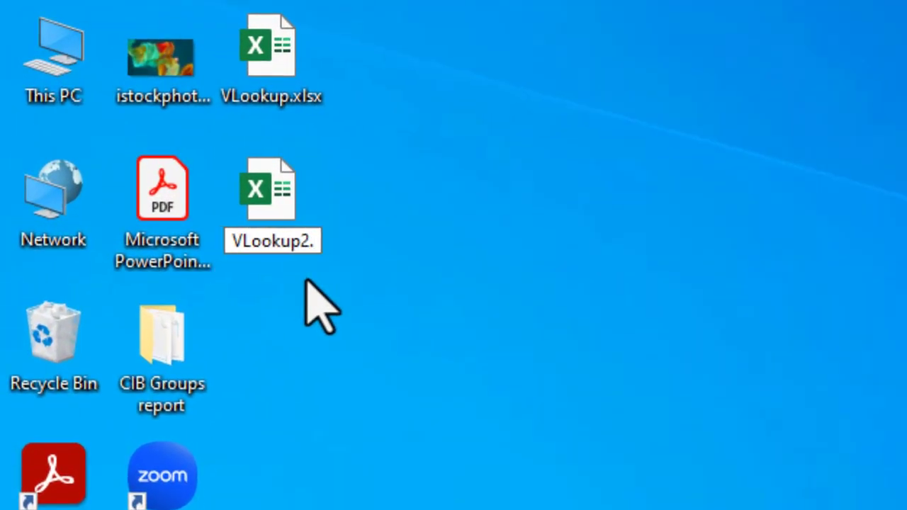
pyautogui.write('ZIP')
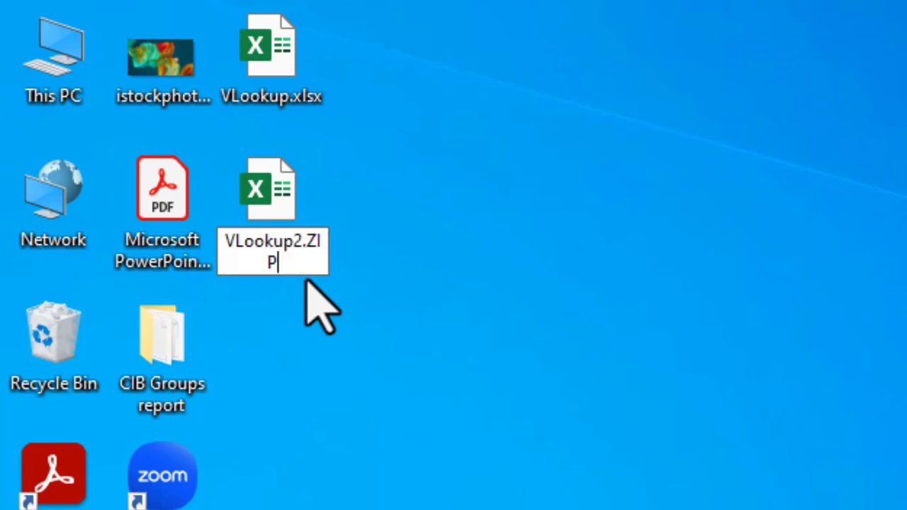
pyautogui.press('Return')
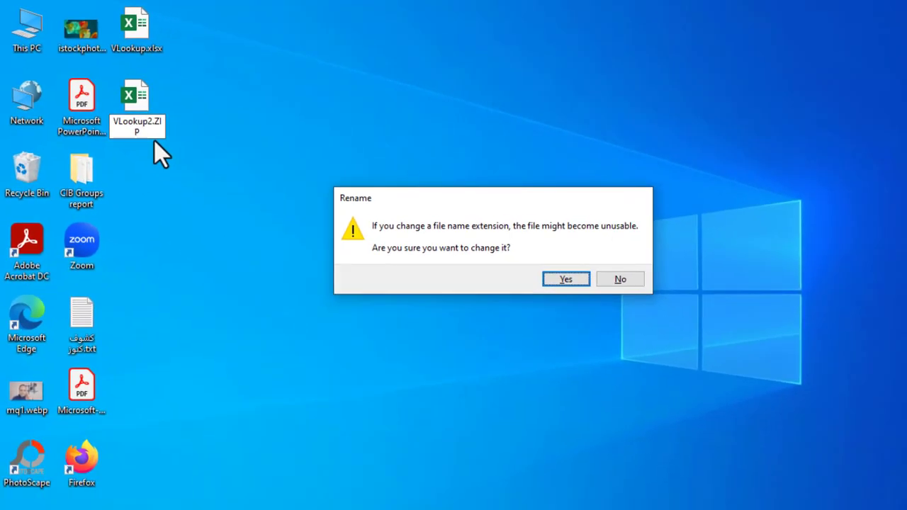
pyautogui.press('Return')
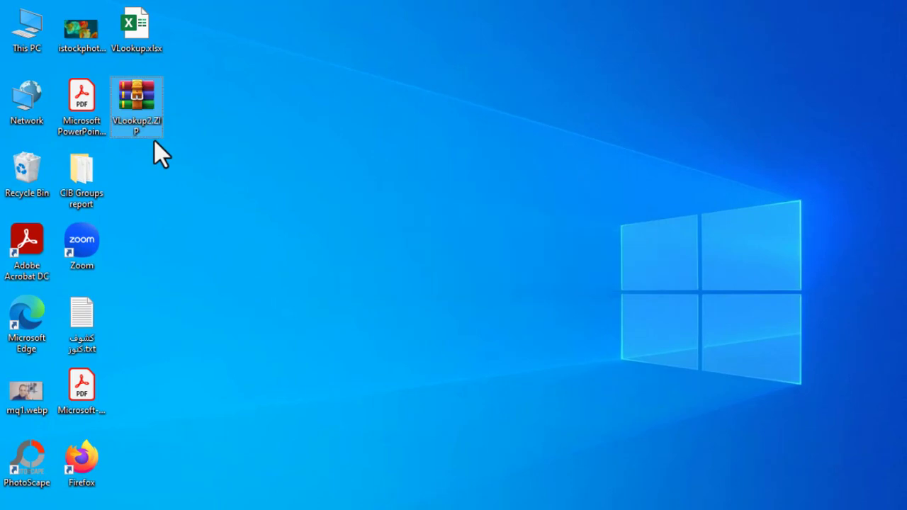
pyautogui.moveTo(154, 106)
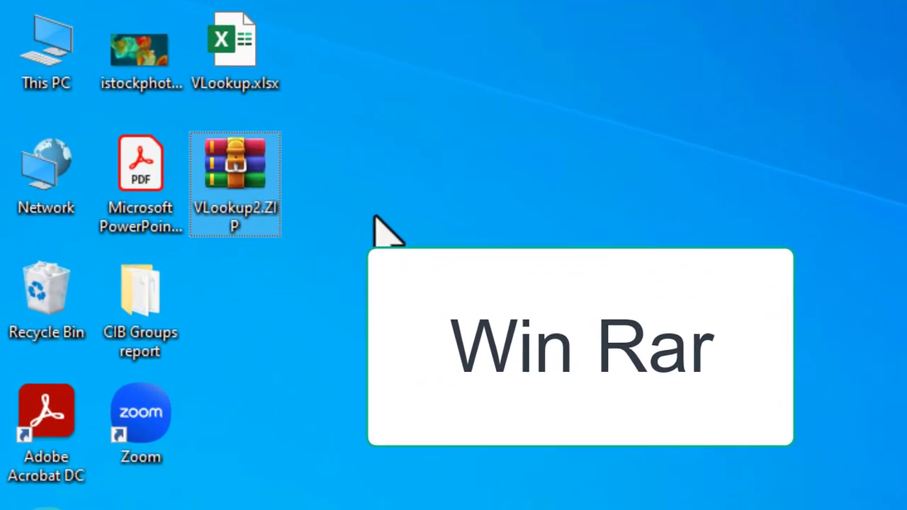
pyautogui.moveTo(243, 193)
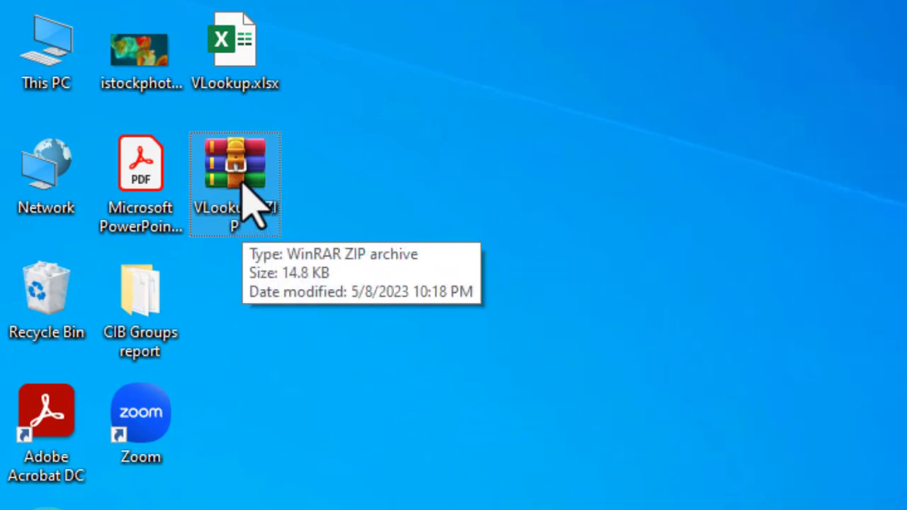
# Open VLookup2.ZIP in WinRAR and open xl\worksheets\sheet1.xml with Microsoft Edge.
pyautogui.doubleClick(243, 183)
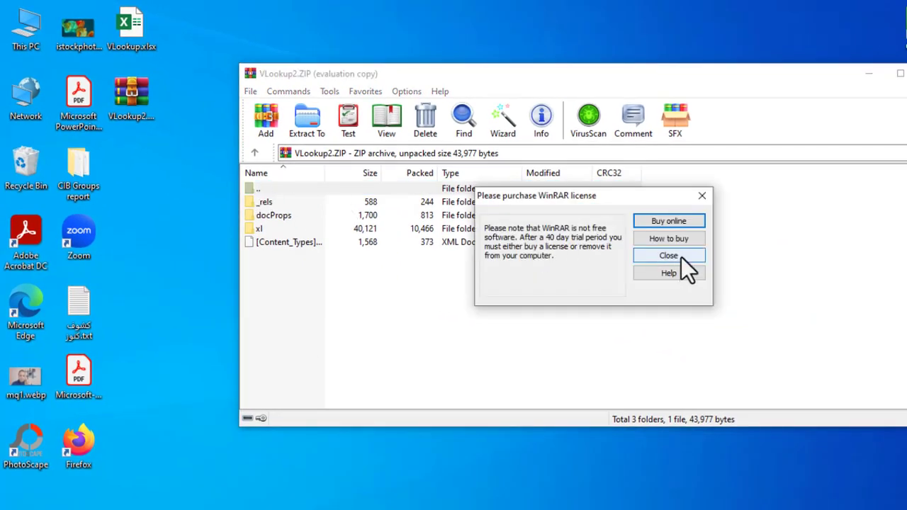
pyautogui.click(680, 256)
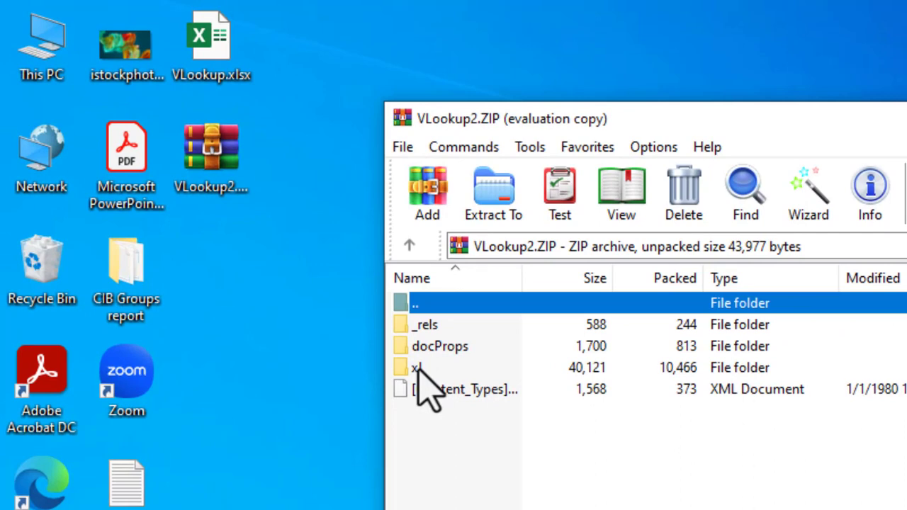
pyautogui.doubleClick(418, 369)
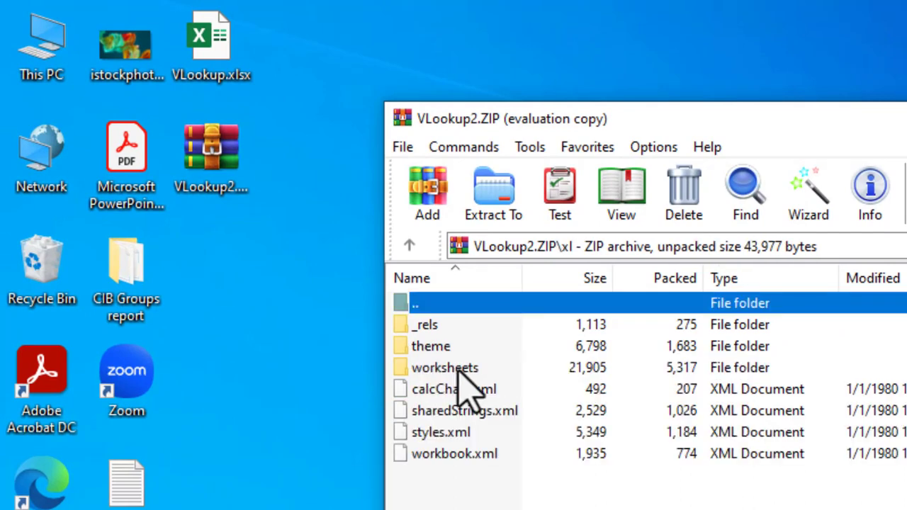
pyautogui.doubleClick(457, 372)
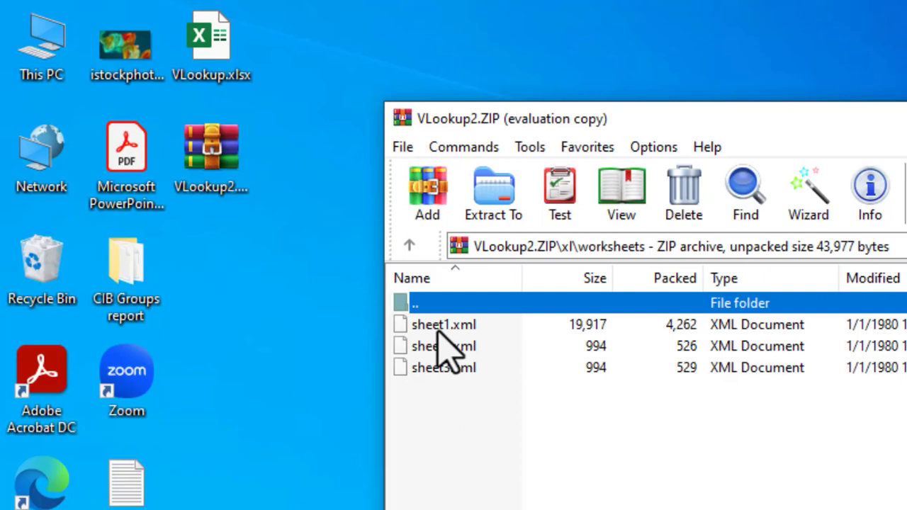
pyautogui.doubleClick(441, 324)
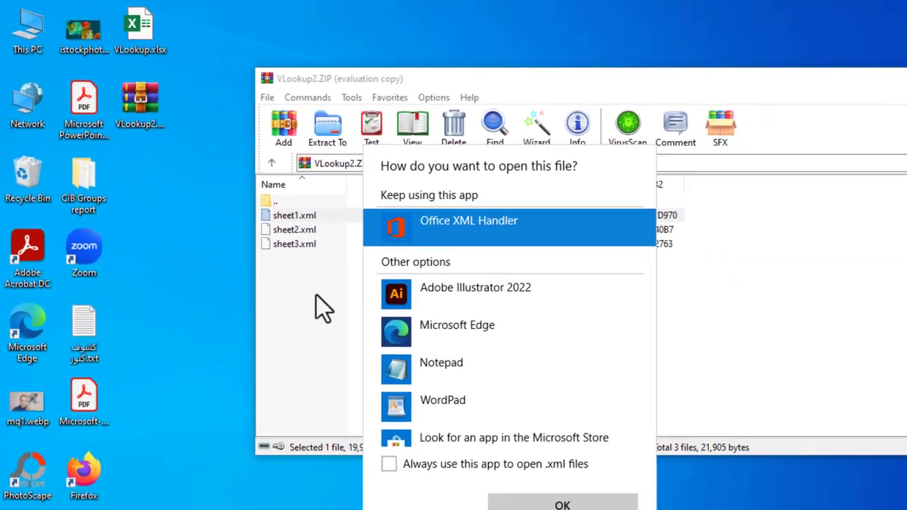
pyautogui.click(478, 322)
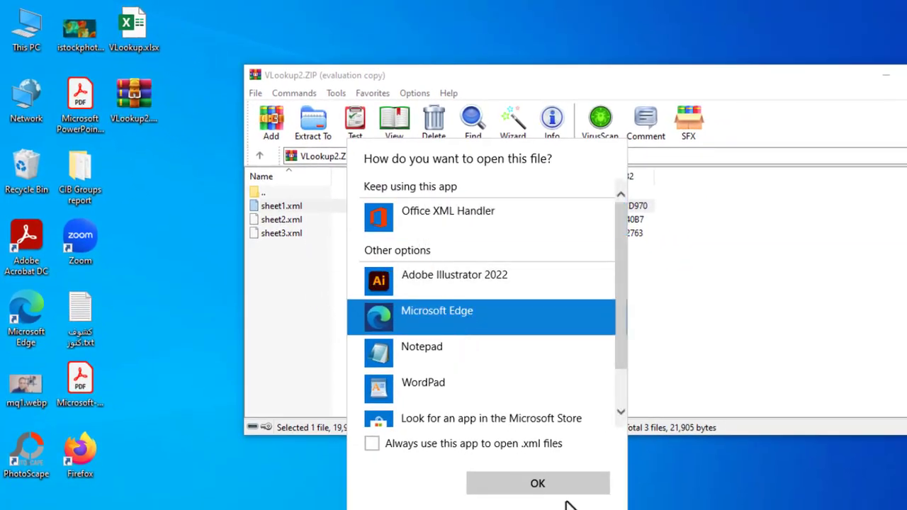
# Load sheet1.xml in Edge and scroll through its XML, returning to the top.
pyautogui.click(559, 488)
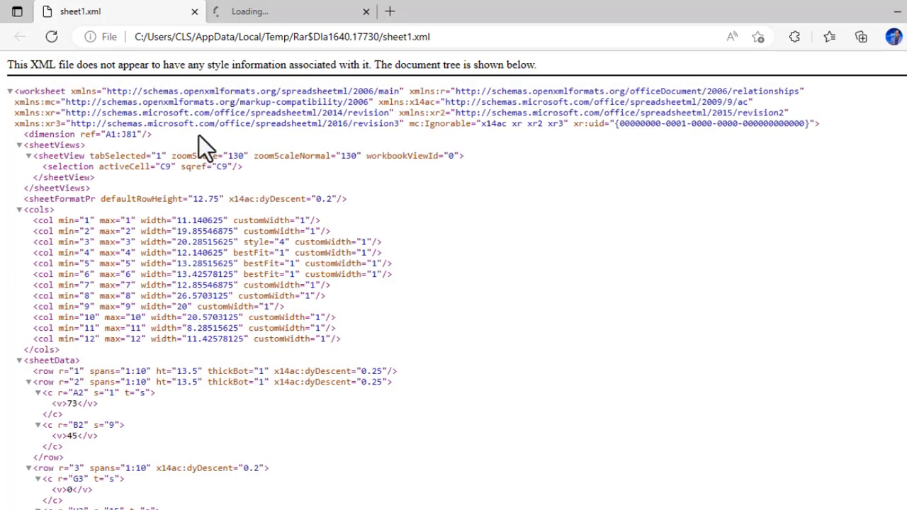
pyautogui.scroll(-1, 174, 189)
pyautogui.scroll(-10, 176, 195)
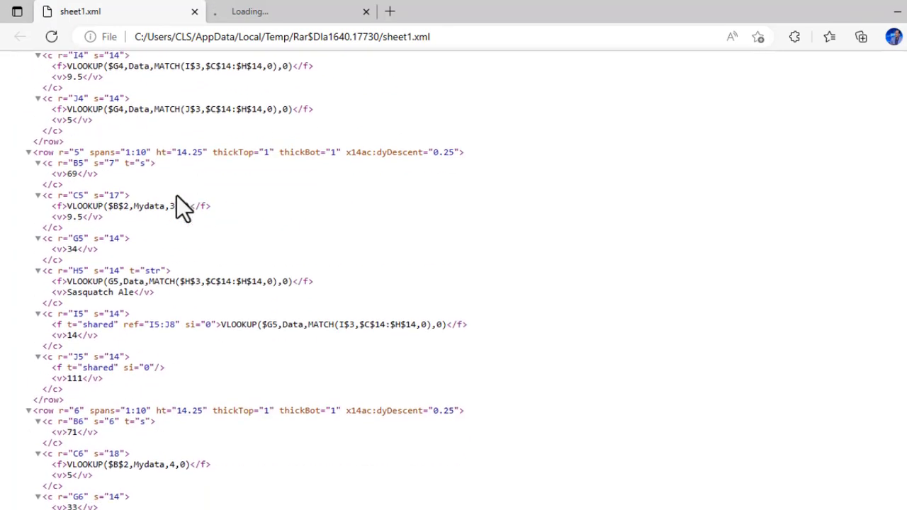
pyautogui.scroll(9, 176, 196)
pyautogui.scroll(2, 176, 196)
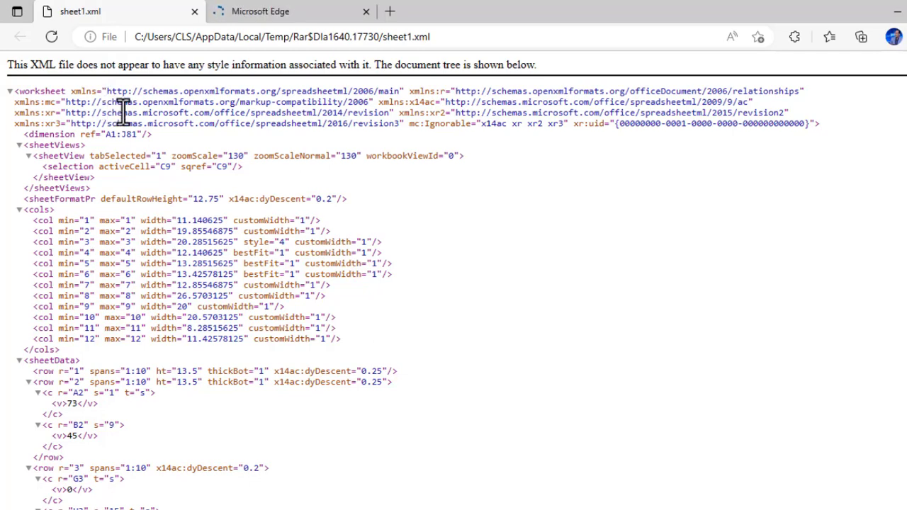
# Search the XML for 'Protect' and select the <sheetProtection> opening tag line.
pyautogui.hotkey('ctrl', 'f')
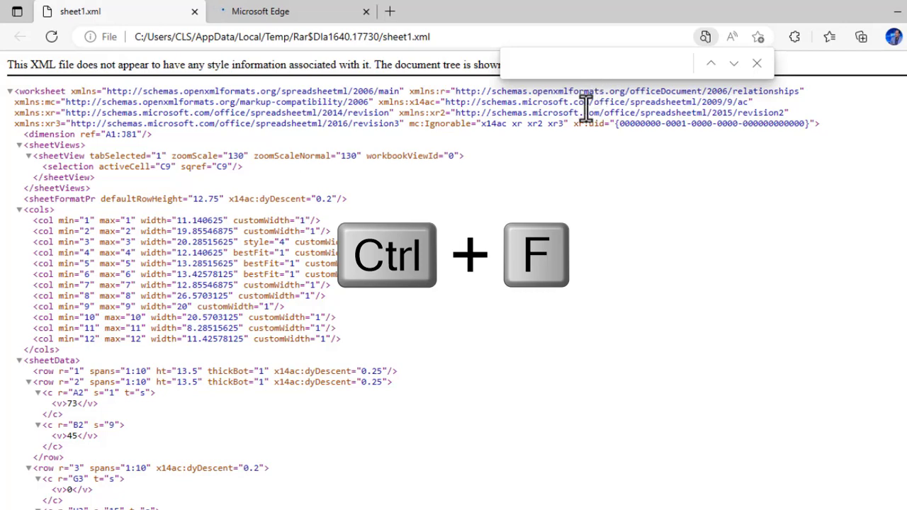
pyautogui.write('Protect')
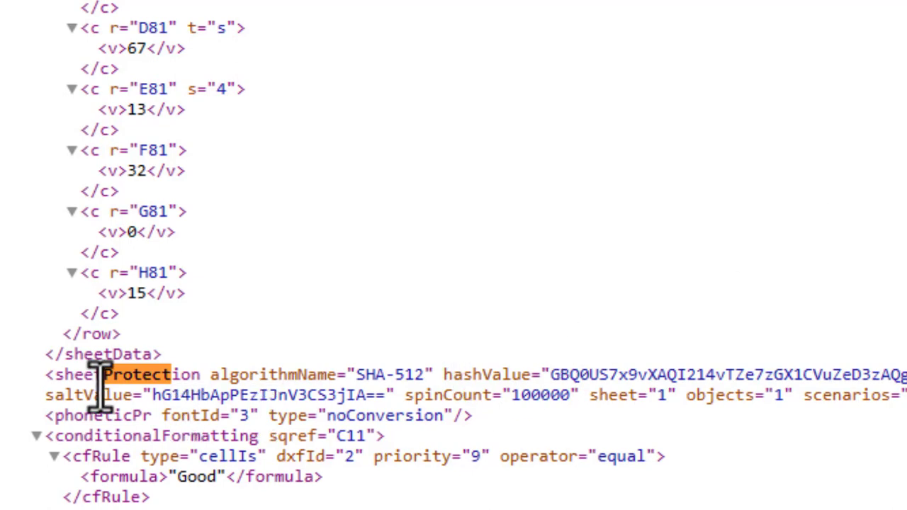
pyautogui.moveTo(54, 374); pyautogui.dragTo(783, 288)
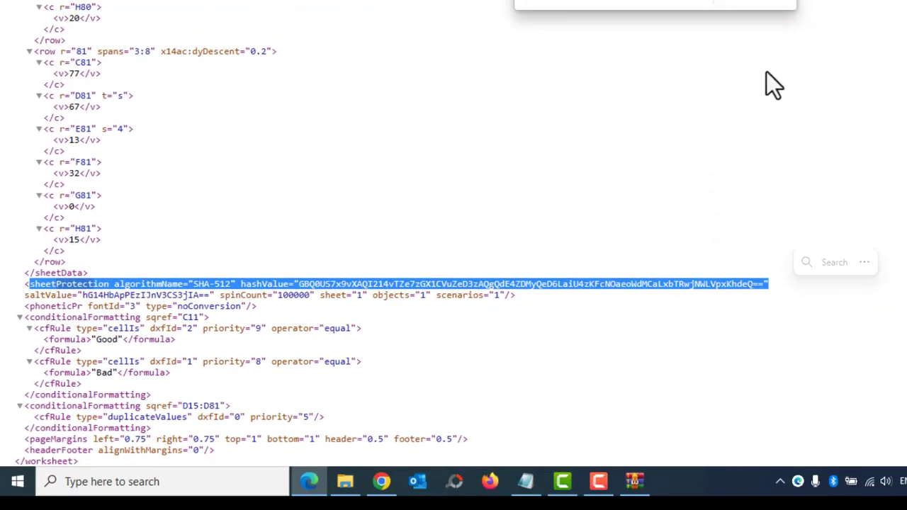
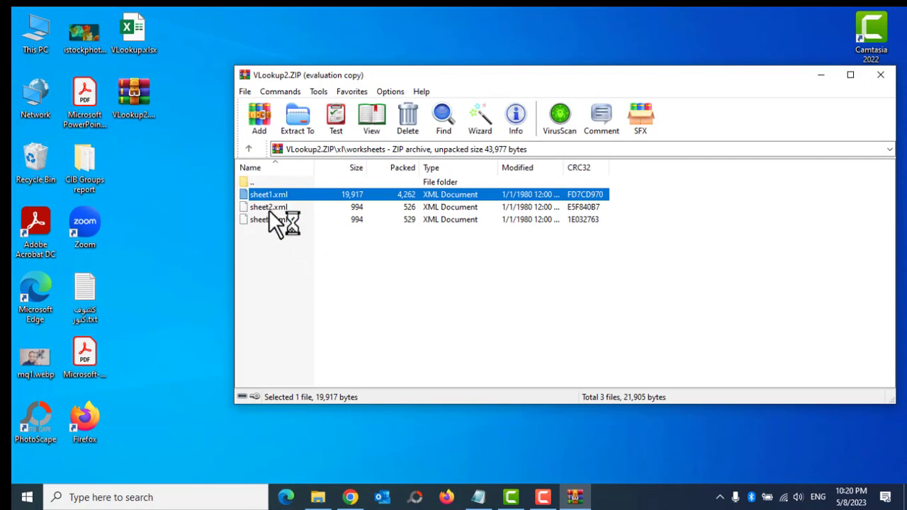
# Search sheet2.xml in Edge for 'protect', find no match, and close the browser.
pyautogui.doubleClick(269, 208)
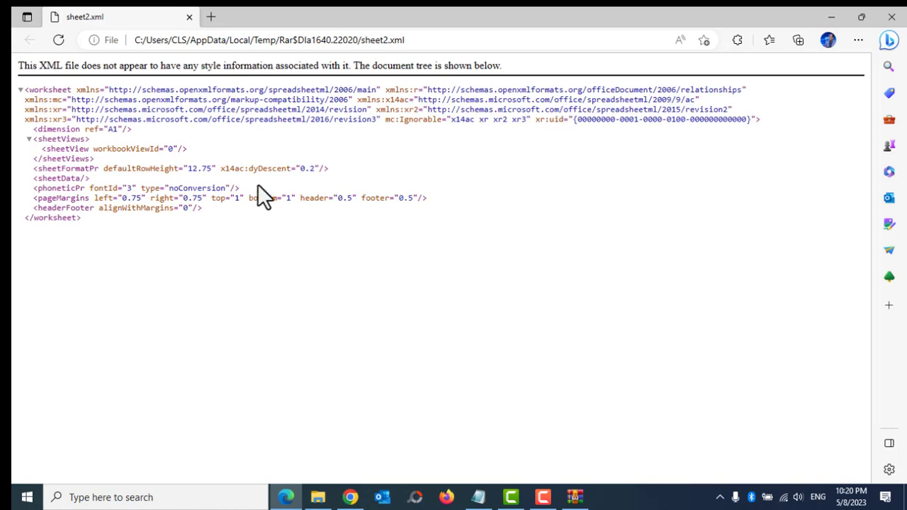
pyautogui.hotkey('ctrl', 'f')
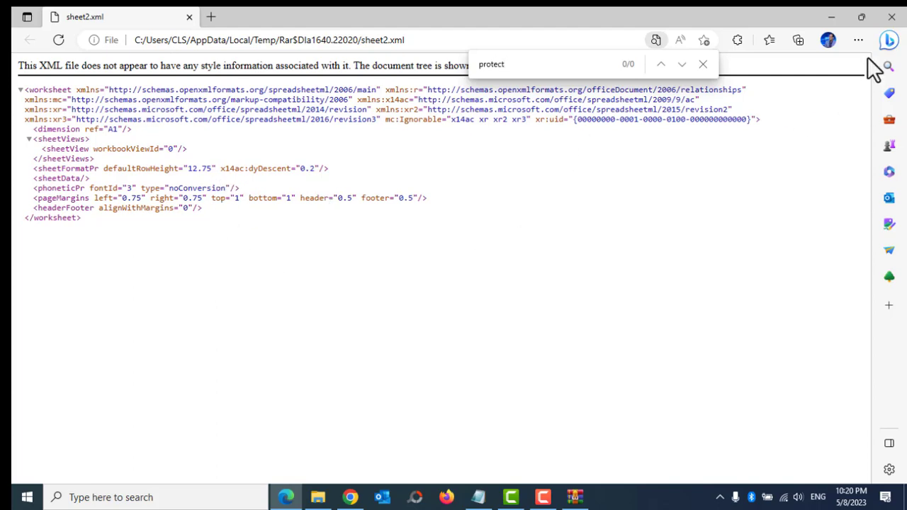
pyautogui.click(891, 16)
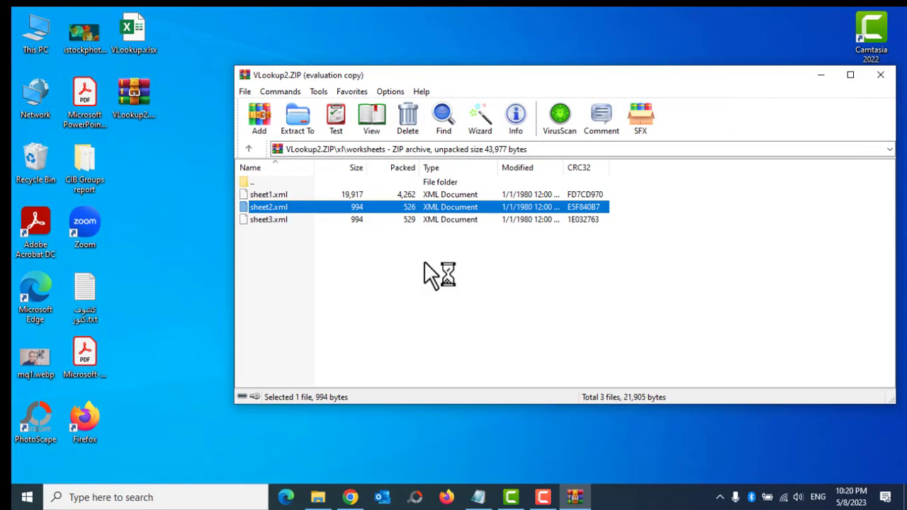
# Extract sheet1.xml from VLookup2.ZIP to the desktop and open the copy in Notepad.
pyautogui.click(269, 197)
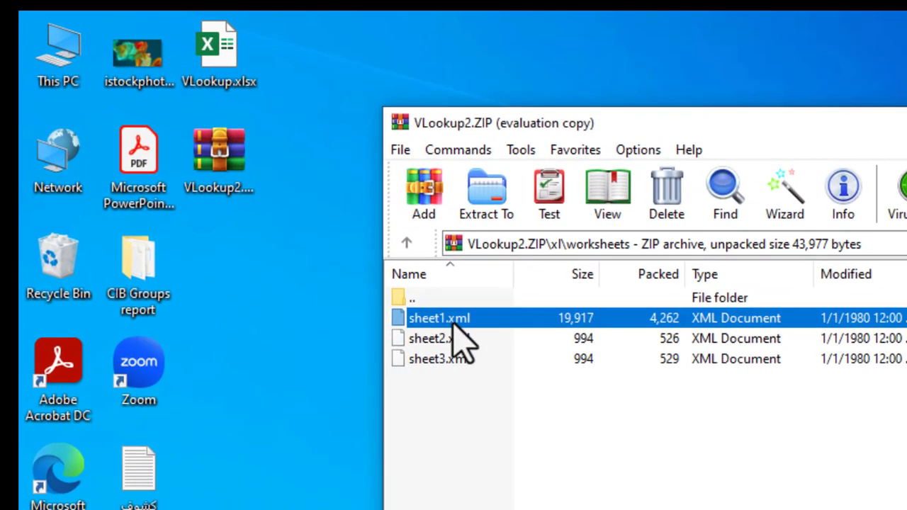
pyautogui.moveTo(459, 340); pyautogui.dragTo(283, 304)
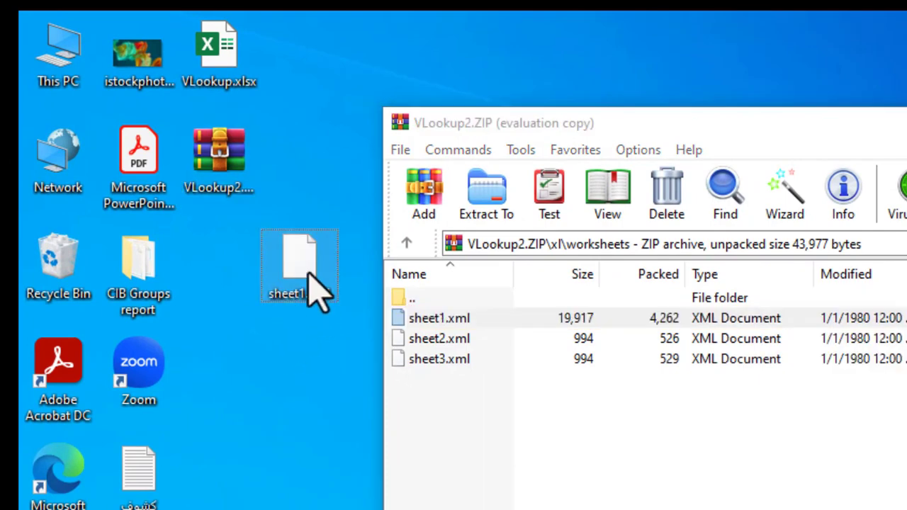
pyautogui.rightClick(298, 251)
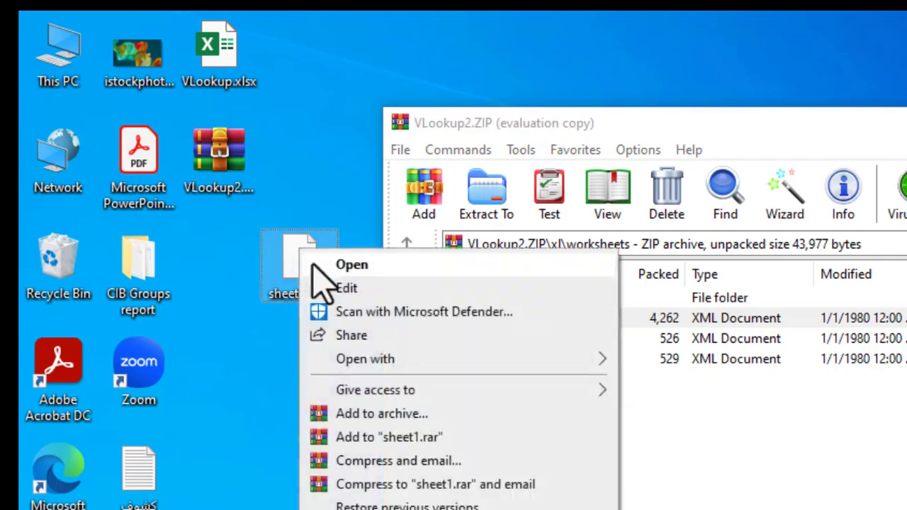
pyautogui.moveTo(518, 358)
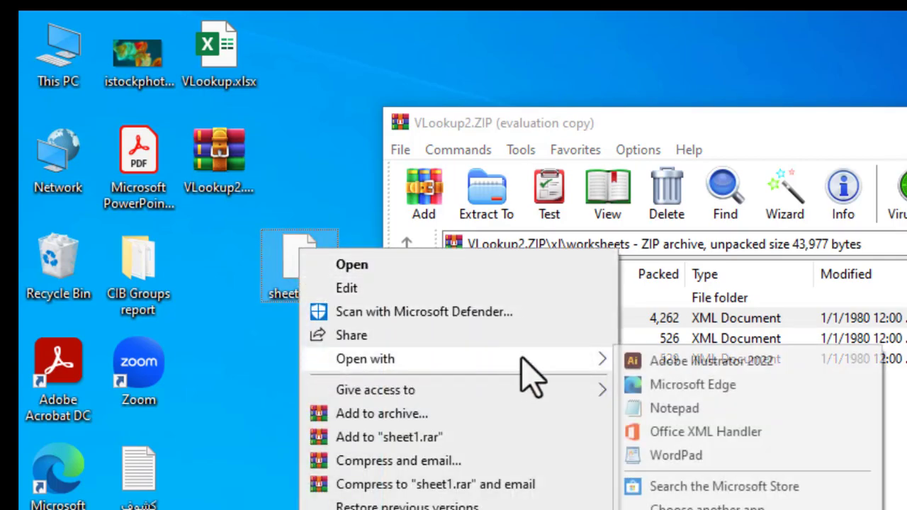
pyautogui.click(688, 408)
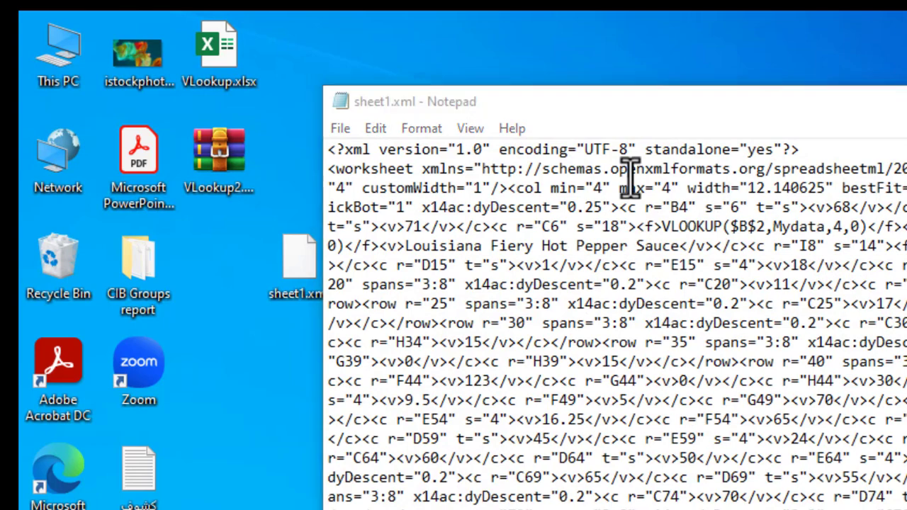
# Search sheet1.xml for 'protect' to reach the SHA-512 sheetProtection element near the end.
pyautogui.hotkey('ctrl', 'f')
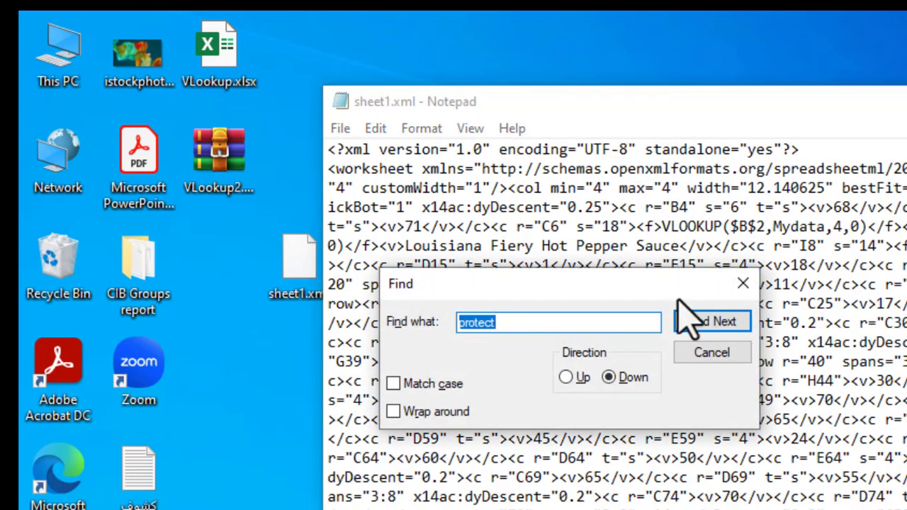
pyautogui.click(713, 321)
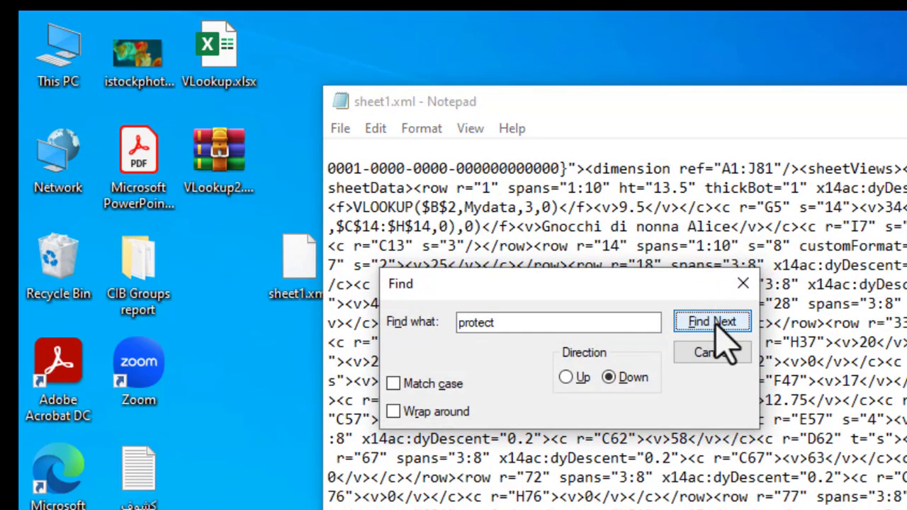
pyautogui.click(742, 284)
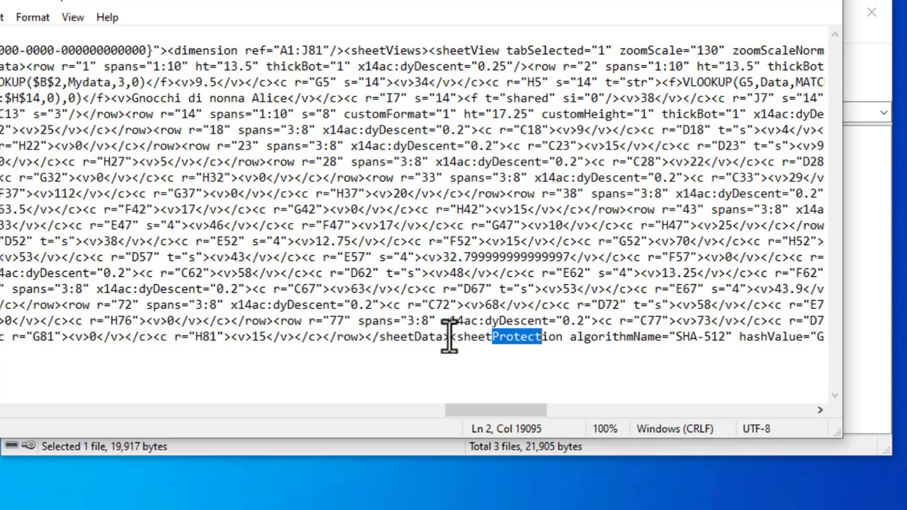
# Select the <sheetProtection> tag across algorithmName, hashValue, saltValue and spinCount.
pyautogui.click(449, 337)
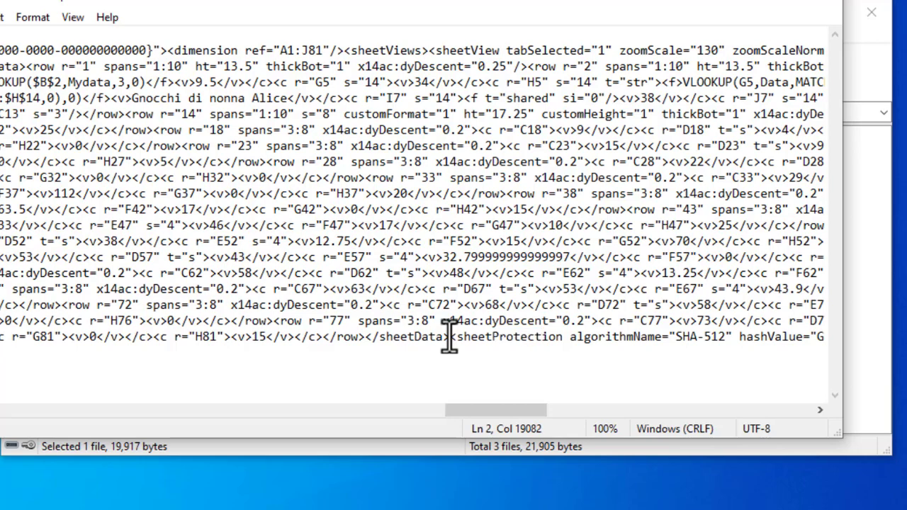
pyautogui.hotkey('shift', 'Right')
pyautogui.hotkey('shift', 'Right')
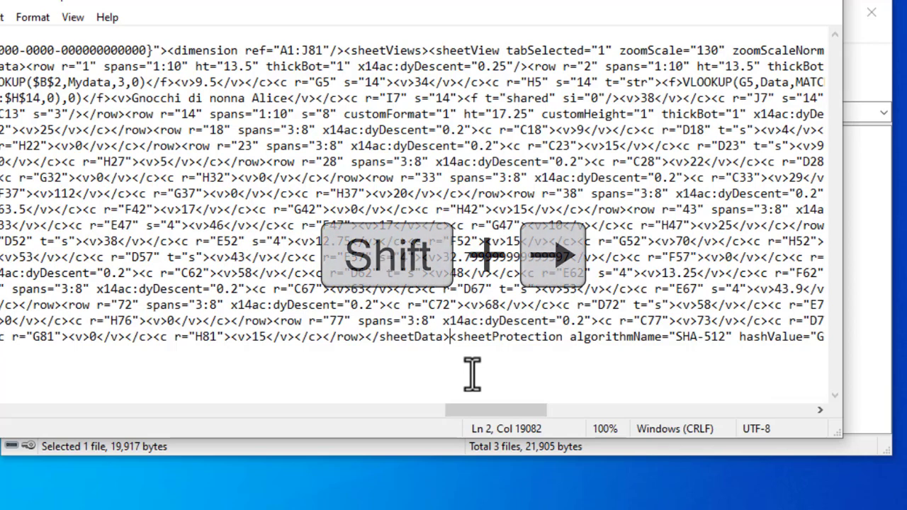
pyautogui.hotkey('shift', 'Right')
pyautogui.hotkey('shift', 'Right')
pyautogui.hotkey('shift', 'Right')
pyautogui.hotkey('shift', 'Right')
pyautogui.hotkey('shift', 'Right')
pyautogui.hotkey('shift', 'Right')
pyautogui.hotkey('shift', 'Right')
pyautogui.hotkey('shift', 'Right')
pyautogui.hotkey('shift', 'Right')
pyautogui.hotkey('shift', 'Right')
pyautogui.hotkey('shift', 'Right')
pyautogui.hotkey('shift', 'Right')
pyautogui.hotkey('shift', 'Right')
pyautogui.hotkey('shift', 'Right')
pyautogui.hotkey('shift', 'Right')
pyautogui.hotkey('shift', 'Right')
pyautogui.hotkey('shift', 'Right')
pyautogui.hotkey('shift', 'Right')
pyautogui.hotkey('shift', 'Right')
pyautogui.hotkey('shift', 'Right')
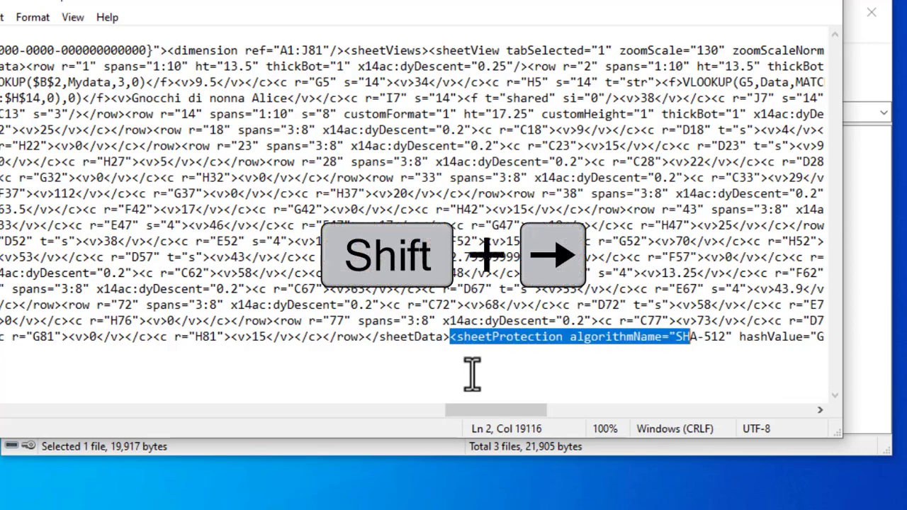
pyautogui.hotkey('shift', 'Right')
pyautogui.hotkey('shift', 'Right')
pyautogui.hotkey('shift', 'Right')
pyautogui.hotkey('shift', 'Right')
pyautogui.hotkey('shift', 'Right')
pyautogui.hotkey('shift', 'Right')
pyautogui.hotkey('shift', 'Right')
pyautogui.hotkey('shift', 'Right')
pyautogui.hotkey('shift', 'Right')
pyautogui.hotkey('shift', 'Right')
pyautogui.hotkey('shift', 'Right')
pyautogui.hotkey('shift', 'Right')
pyautogui.hotkey('shift', 'Right')
pyautogui.hotkey('shift', 'Right')
pyautogui.hotkey('shift', 'Right')
pyautogui.hotkey('shift', 'Right')
pyautogui.hotkey('shift', 'Right')
pyautogui.hotkey('shift', 'Right')
pyautogui.hotkey('shift', 'Right')
pyautogui.hotkey('shift', 'Right')
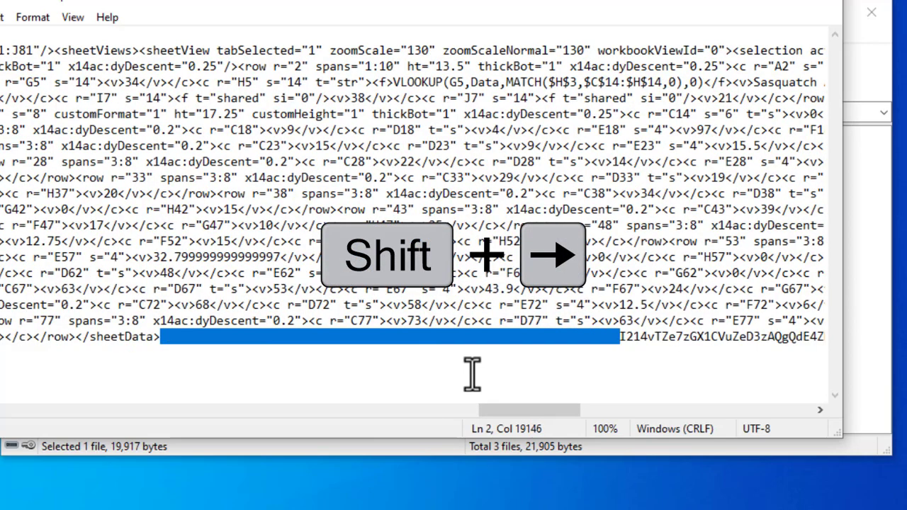
pyautogui.hotkey('shift', 'Right')
pyautogui.hotkey('shift', 'Right')
pyautogui.hotkey('shift', 'Right')
pyautogui.hotkey('shift', 'Right')
pyautogui.hotkey('shift', 'Right')
pyautogui.hotkey('shift', 'Right')
pyautogui.hotkey('shift', 'Right')
pyautogui.hotkey('shift', 'Right')
pyautogui.hotkey('shift', 'Right')
pyautogui.hotkey('shift', 'Right')
pyautogui.hotkey('shift', 'Right')
pyautogui.hotkey('shift', 'Right')
pyautogui.hotkey('shift', 'Right')
pyautogui.hotkey('shift', 'Right')
pyautogui.hotkey('shift', 'Right')
pyautogui.hotkey('shift', 'Right')
pyautogui.hotkey('shift', 'Right')
pyautogui.hotkey('shift', 'Right')
pyautogui.hotkey('shift', 'Right')
pyautogui.hotkey('shift', 'Right')
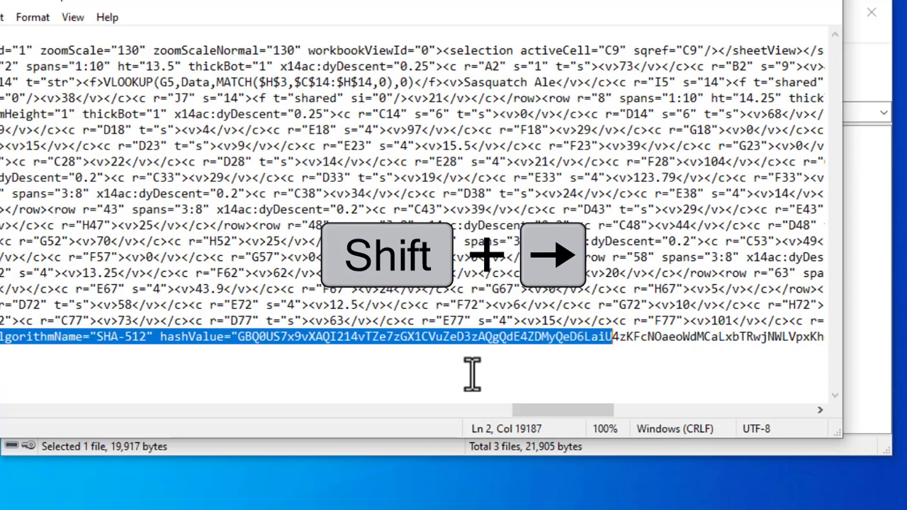
pyautogui.hotkey('shift', 'Right')
pyautogui.hotkey('shift', 'Right')
pyautogui.hotkey('shift', 'Right')
pyautogui.hotkey('shift', 'Right')
pyautogui.hotkey('shift', 'Right')
pyautogui.hotkey('shift', 'Right')
pyautogui.hotkey('shift', 'Right')
pyautogui.hotkey('shift', 'Right')
pyautogui.hotkey('shift', 'Right')
pyautogui.hotkey('shift', 'Right')
pyautogui.hotkey('shift', 'Right')
pyautogui.hotkey('shift', 'Right')
pyautogui.hotkey('shift', 'Right')
pyautogui.hotkey('shift', 'Right')
pyautogui.hotkey('shift', 'Right')
pyautogui.hotkey('shift', 'Right')
pyautogui.hotkey('shift', 'Right')
pyautogui.hotkey('shift', 'Right')
pyautogui.hotkey('shift', 'Right')
pyautogui.hotkey('shift', 'Right')
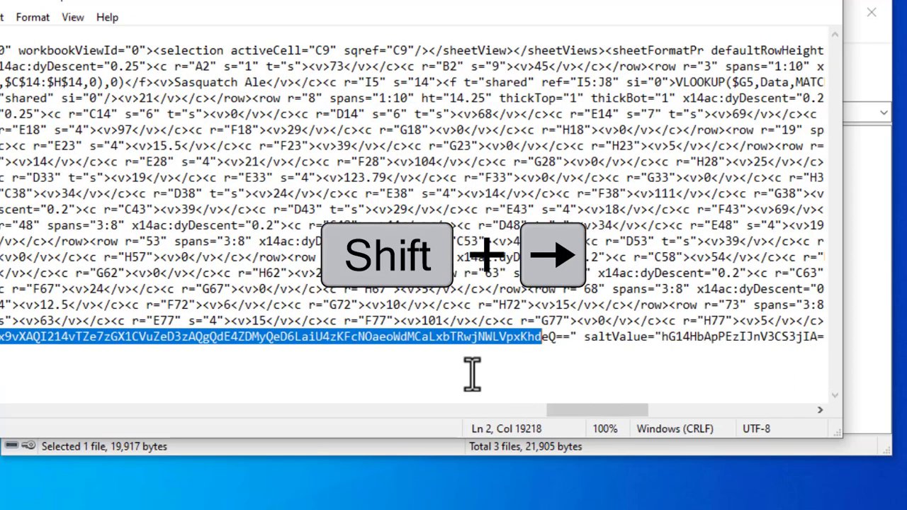
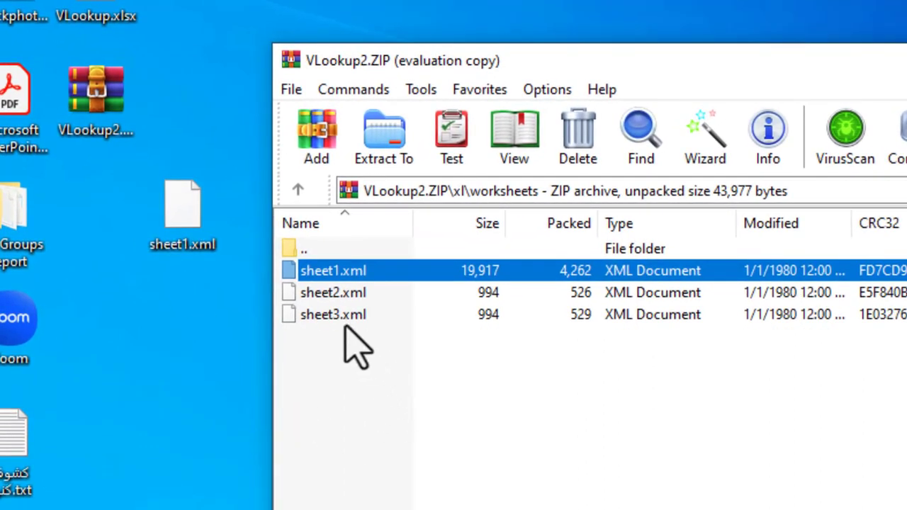
# Delete sheet1.xml from VLookup2.ZIP's xl\worksheets folder, leaving sheet2.xml and sheet3.xml.
pyautogui.click(337, 293)
pyautogui.click(336, 276)
pyautogui.press('Delete')
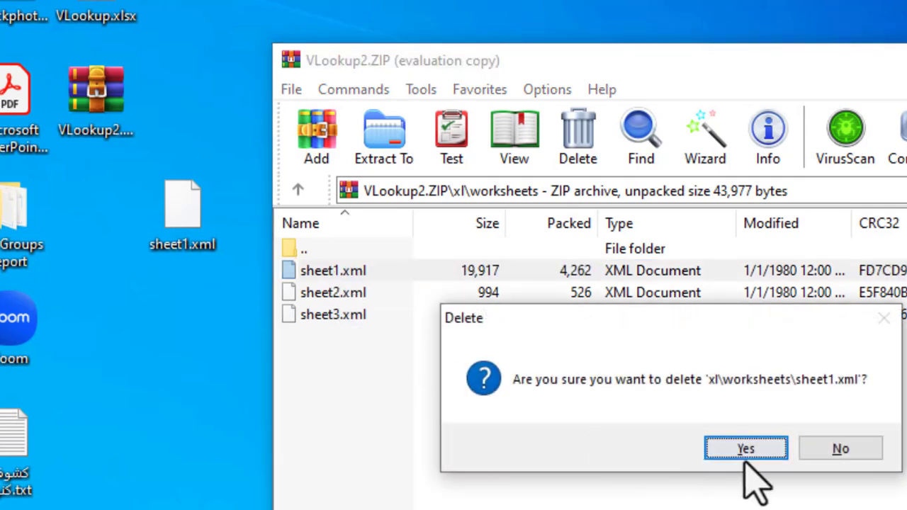
pyautogui.click(741, 456)
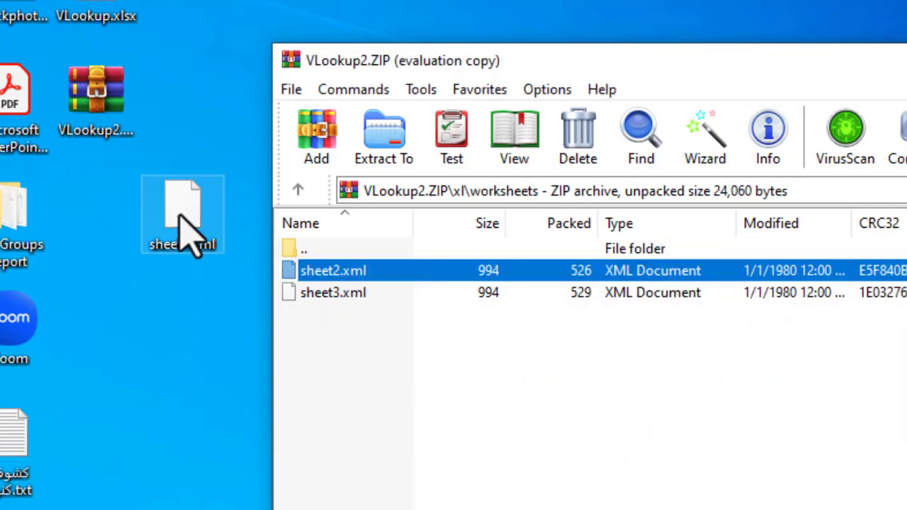
# Add the edited desktop sheet1.xml into the archive's xl\worksheets folder.
pyautogui.moveTo(179, 213); pyautogui.dragTo(354, 343)
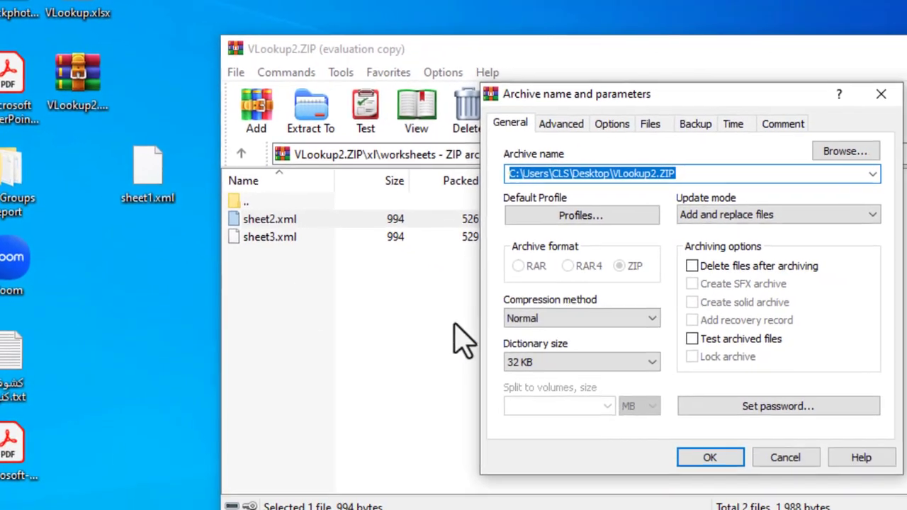
pyautogui.click(704, 454)
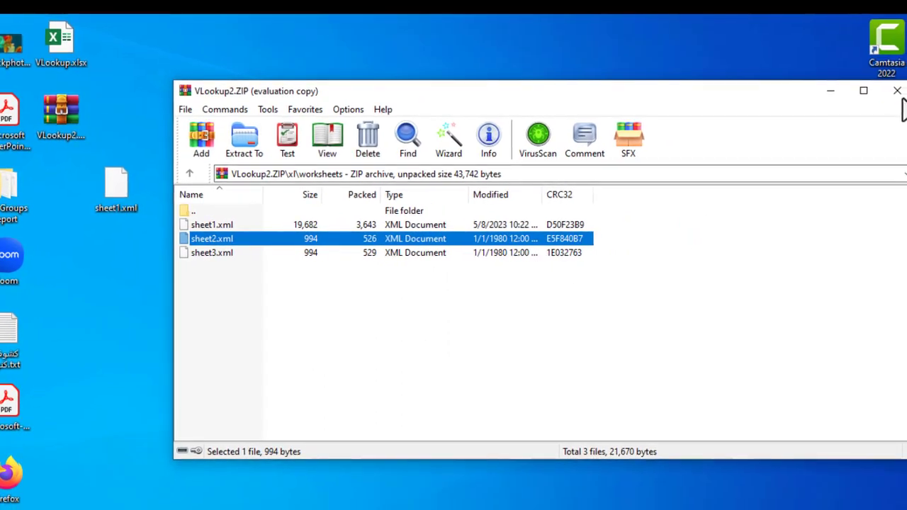
# Close WinRAR, delete the desktop sheet1.xml copy, and rename VLookup2.ZIP to VLookup2.xlsx.
pyautogui.click(897, 91)
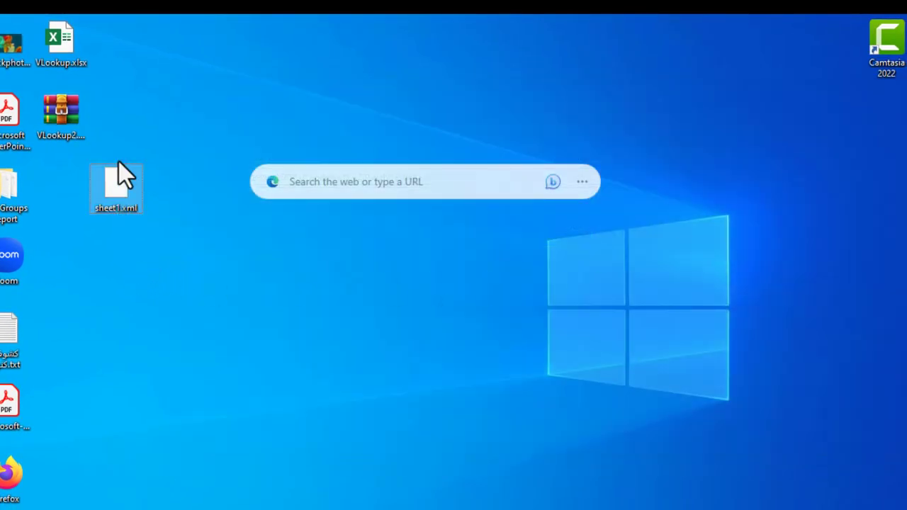
pyautogui.press('Delete')
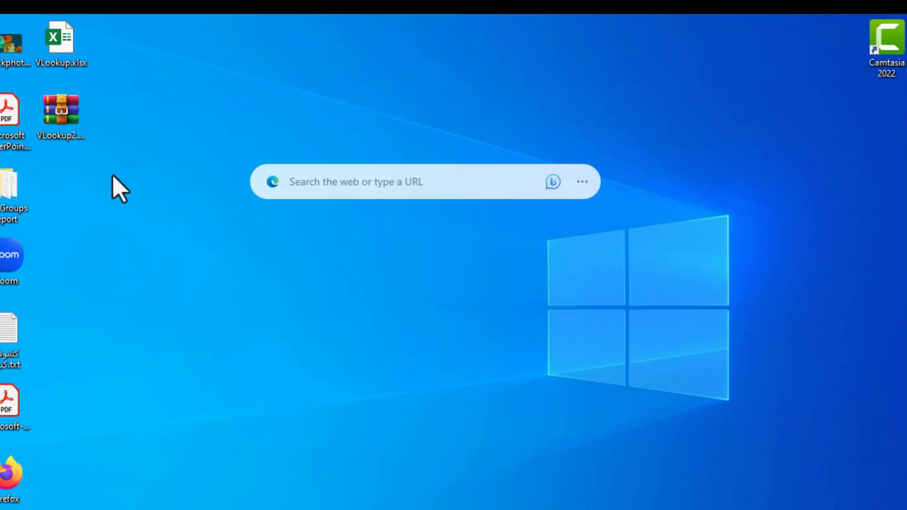
pyautogui.click(61, 128)
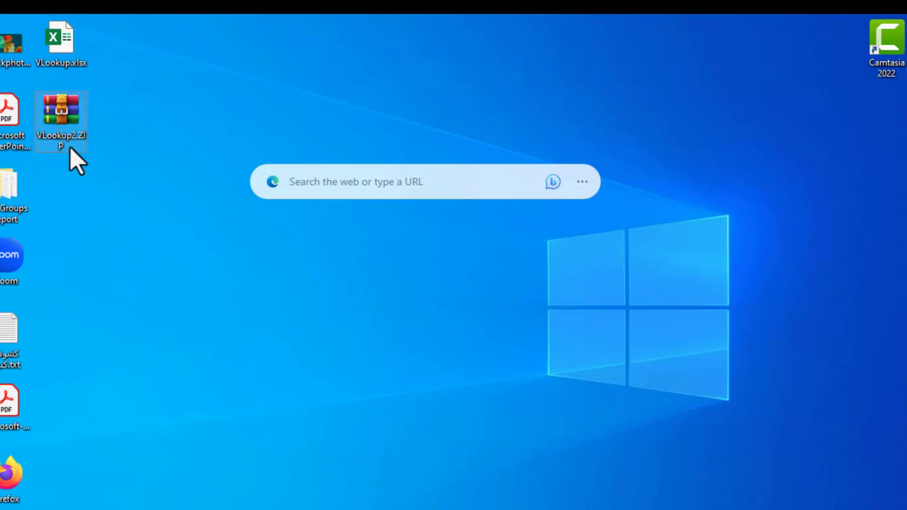
pyautogui.click(69, 146)
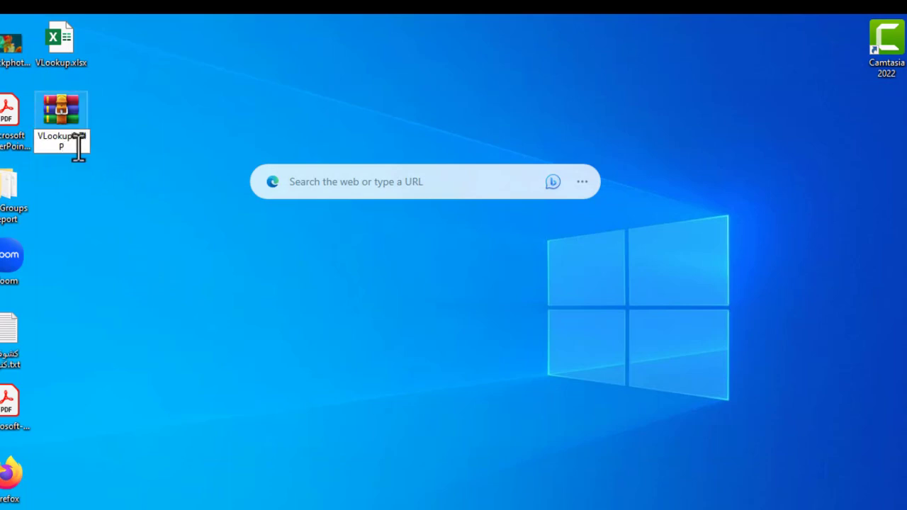
pyautogui.press('BackSpace')
pyautogui.press('BackSpace')
pyautogui.press('BackSpace')
pyautogui.press('BackSpace')
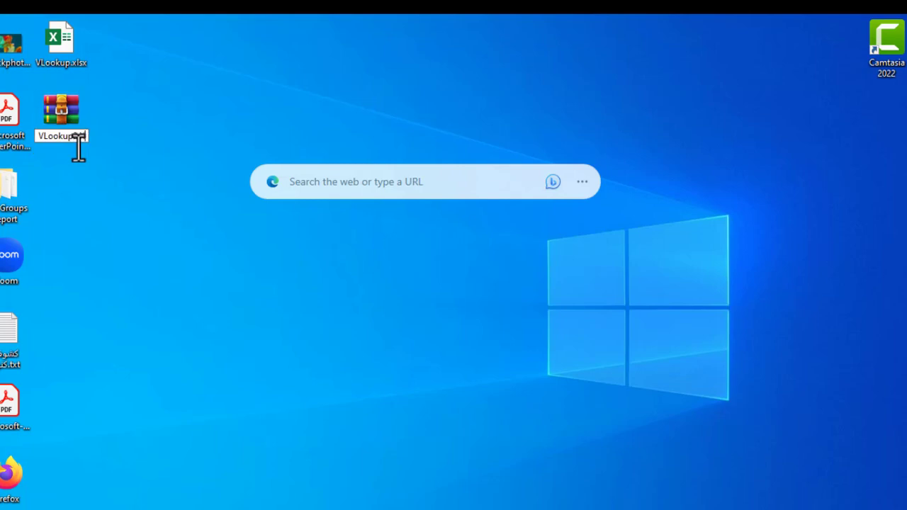
pyautogui.write('.xlsx')
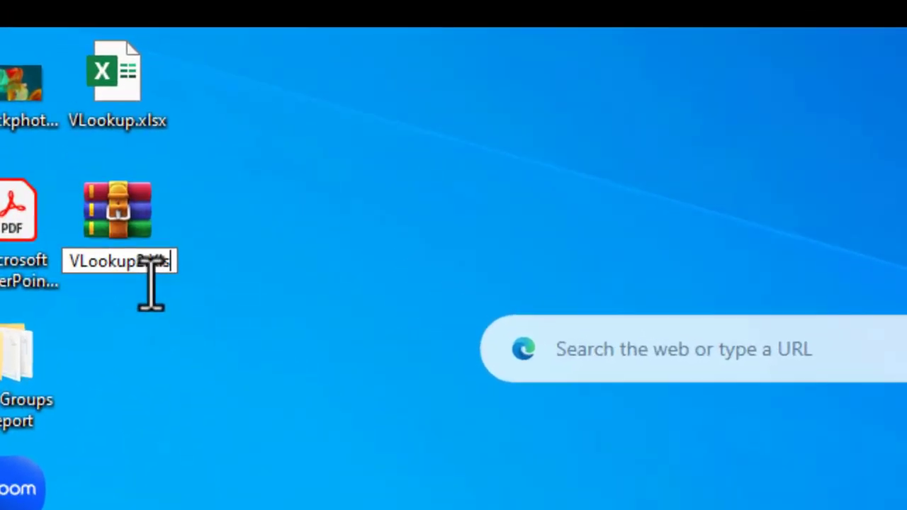
pyautogui.press('Return')
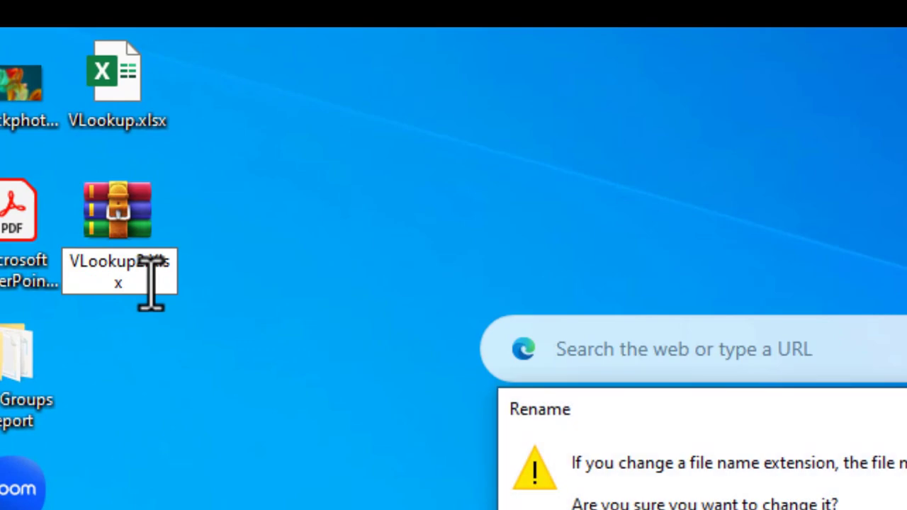
pyautogui.press('Return')
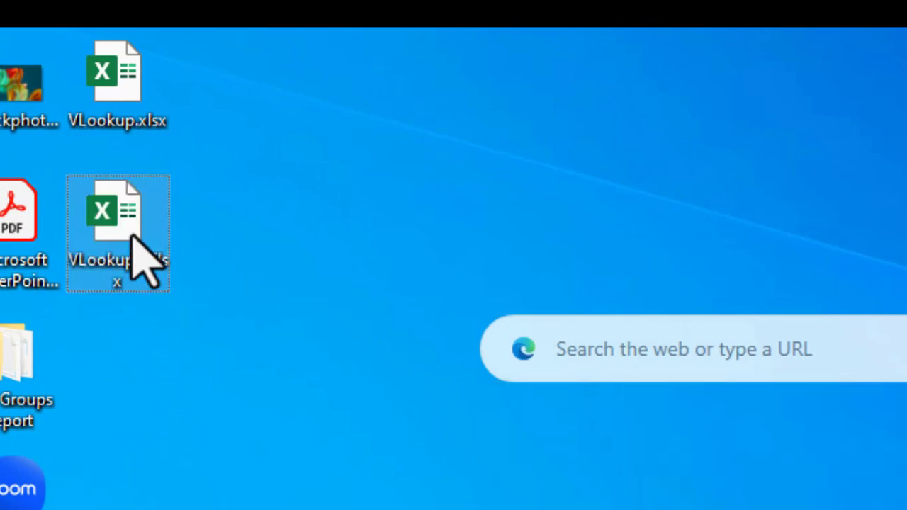
# Open VLookup2.xlsx in Excel and type 'er' and 'wer' into several empty cells.
pyautogui.doubleClick(138, 262)
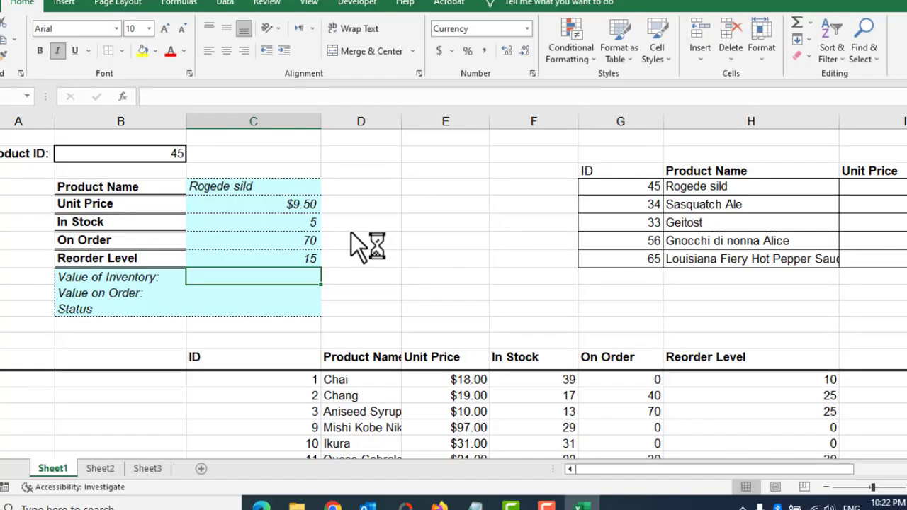
pyautogui.click(458, 202)
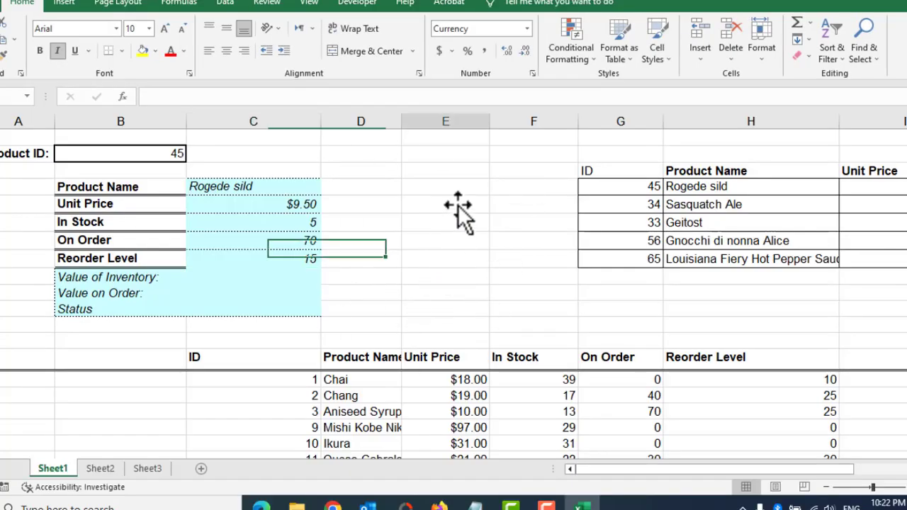
pyautogui.write('er')
pyautogui.click(459, 260)
pyautogui.write('er')
pyautogui.click(429, 239)
pyautogui.write('er')
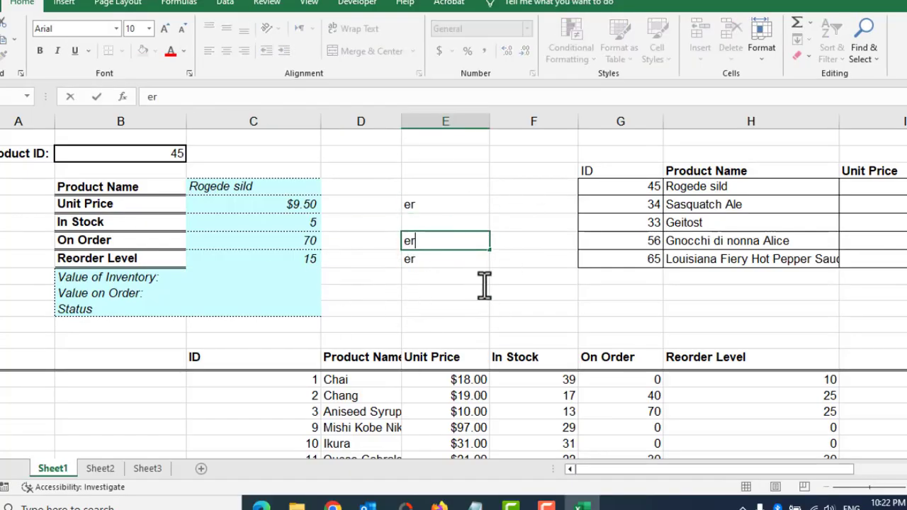
pyautogui.click(484, 278)
pyautogui.write('er')
pyautogui.click(530, 312)
pyautogui.write('wer')
# Type 'er' into more empty cells, including columns D and F, to confirm editing works.
pyautogui.click(467, 314)
pyautogui.click(340, 291)
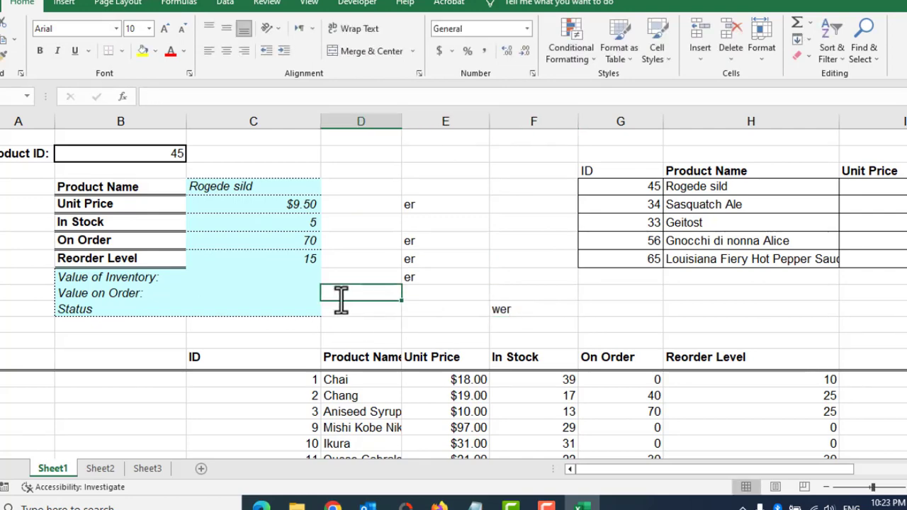
pyautogui.write('er')
pyautogui.click(369, 212)
pyautogui.write('er')
pyautogui.click(439, 170)
pyautogui.write('er')
pyautogui.click(517, 149)
pyautogui.click(536, 241)
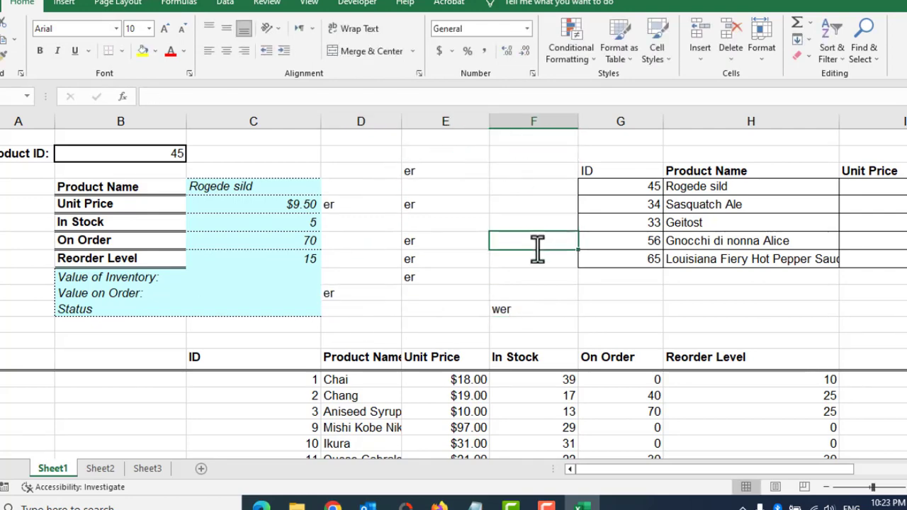
pyautogui.write('er')
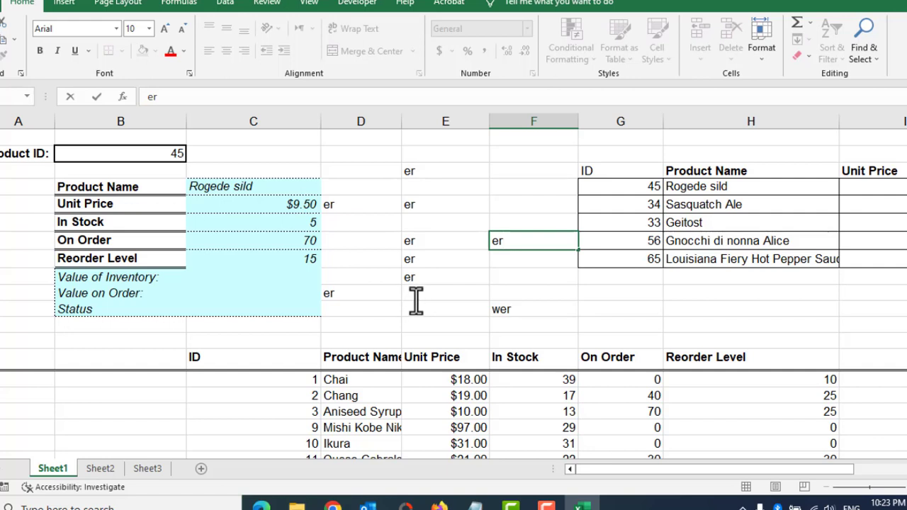